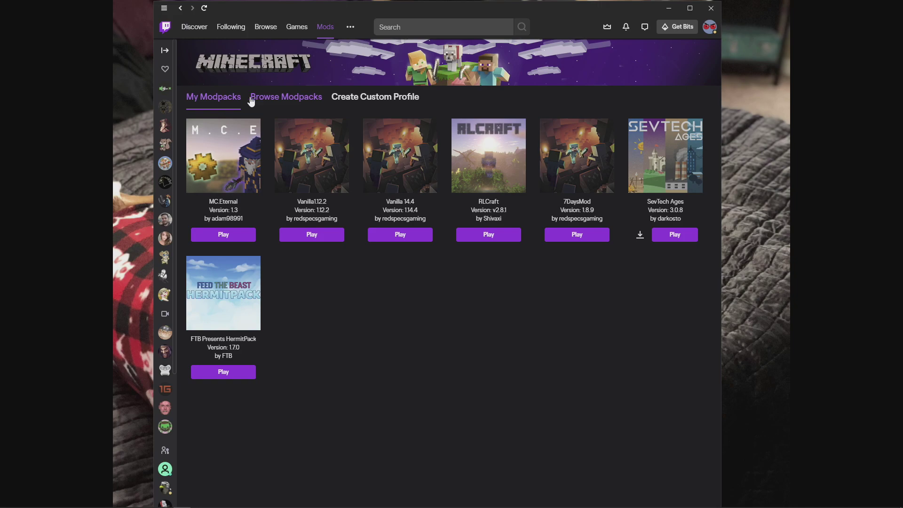
- Open the Twitch app's Minecraft settings and review the Minecraft path, launcher options and Java memory allocation
left_click(164, 9)
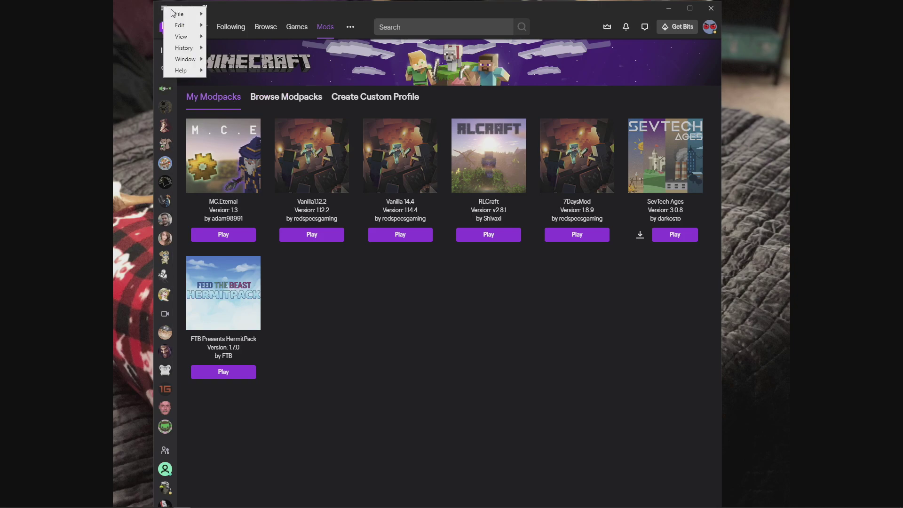
mouse_move(179, 14)
left_click(240, 13)
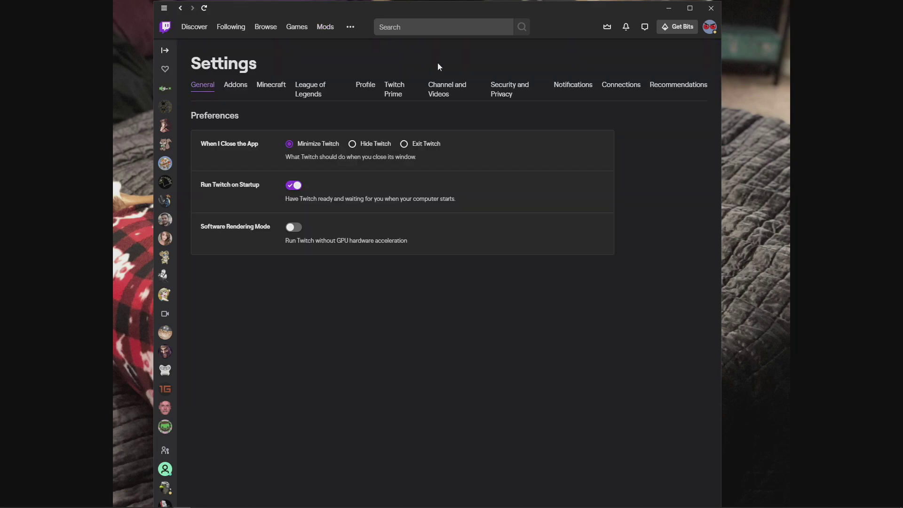
left_click(271, 87)
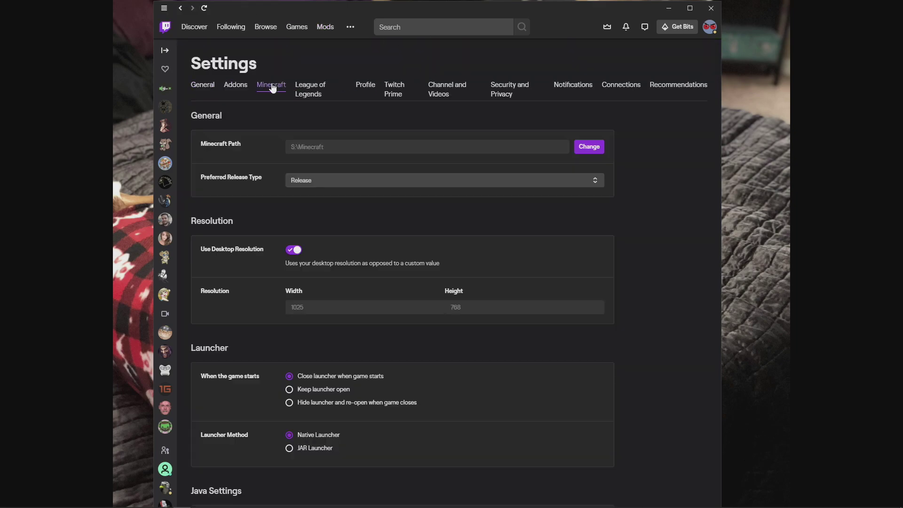
scroll(420, 195, "down", 3)
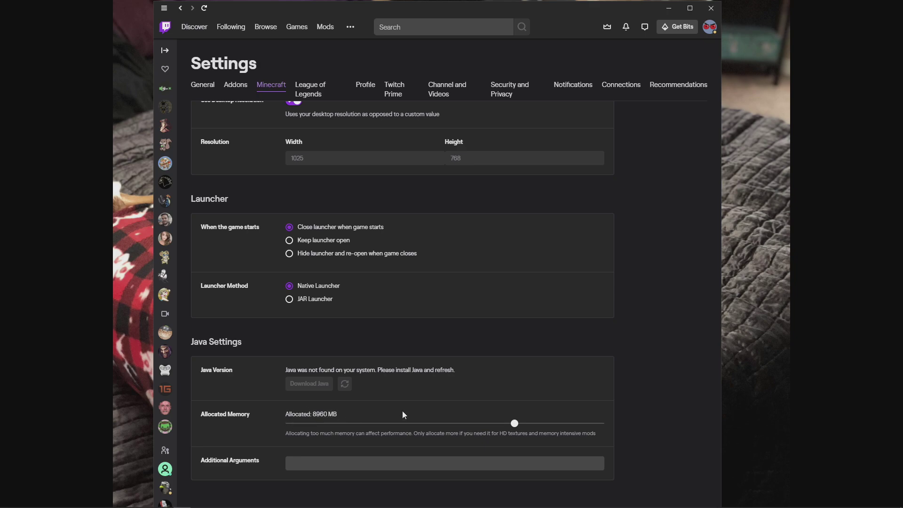
scroll(373, 404, "up", 3)
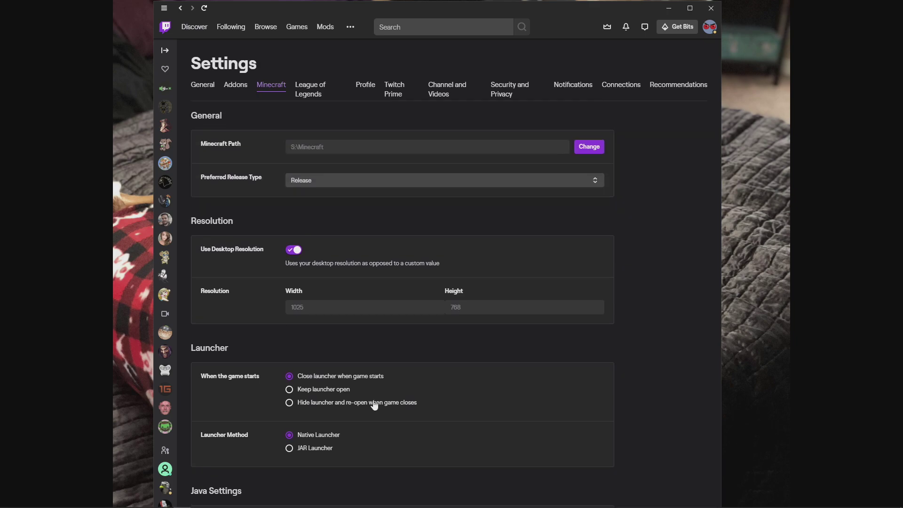
scroll(374, 403, "down", 3)
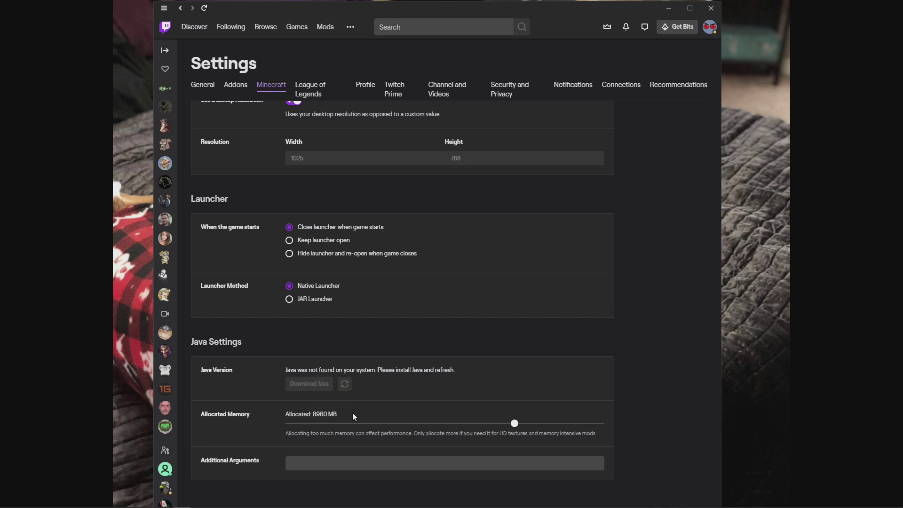
scroll(403, 325, "up", 1)
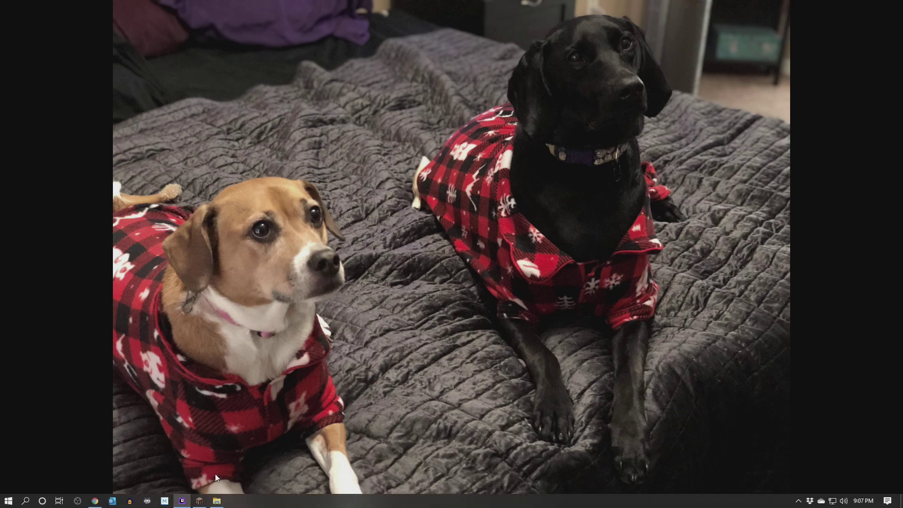
- Switch to Chrome and examine the Soartex Modpack Downloads page down to the table of Fanver Modded Universal packs
left_click(95, 501)
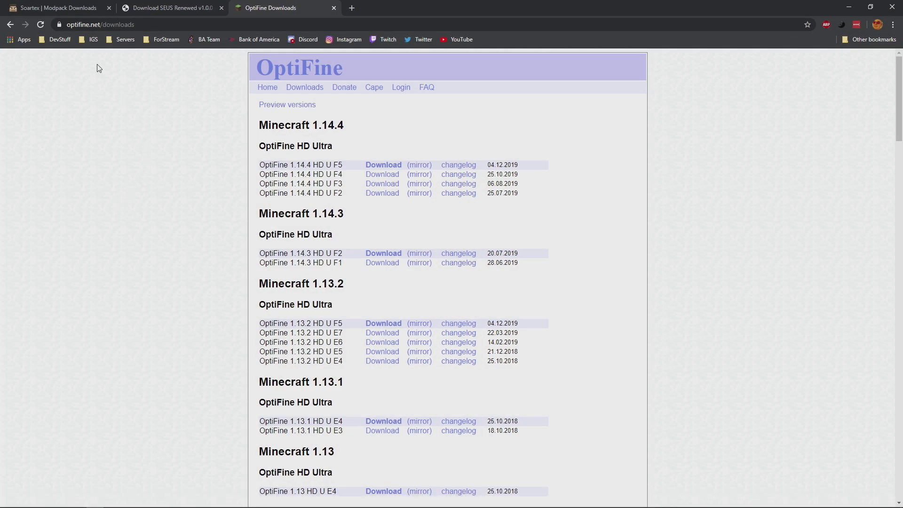
left_click(57, 7)
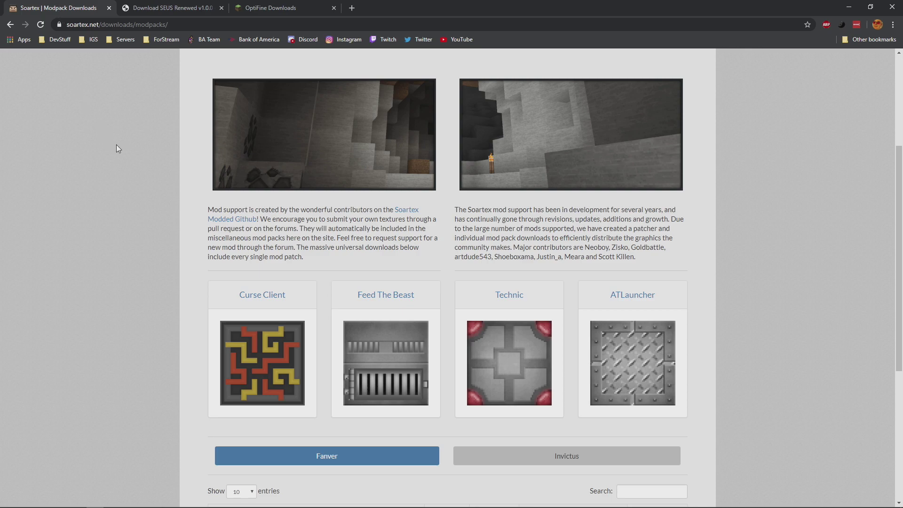
scroll(123, 147, "up", 4)
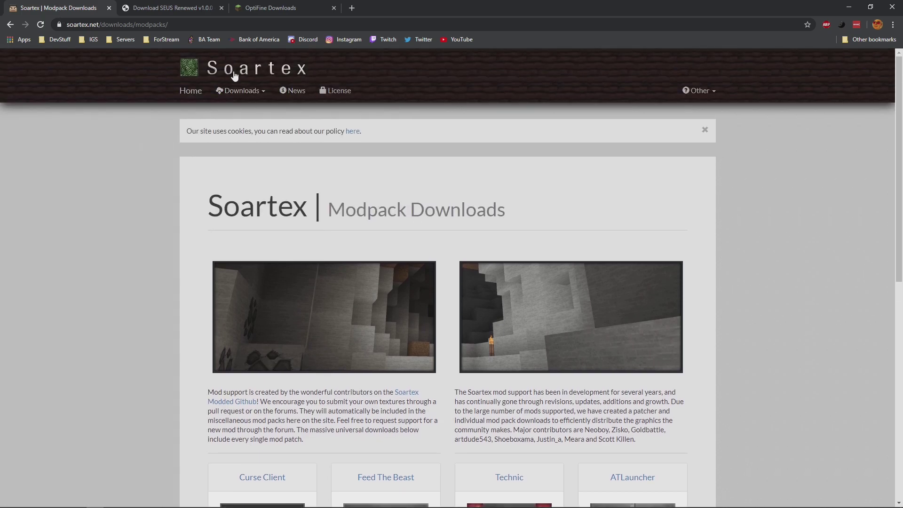
scroll(176, 162, "down", 2)
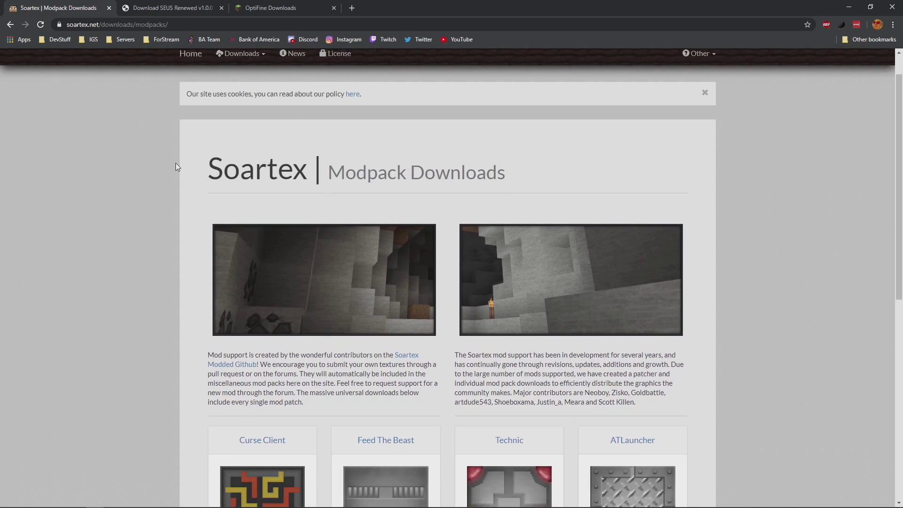
scroll(175, 163, "up", 1)
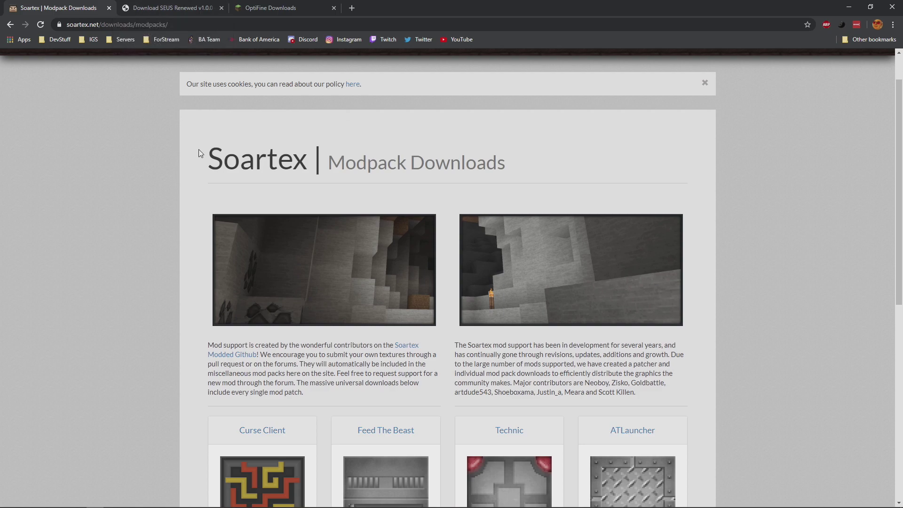
scroll(199, 150, "down", 8)
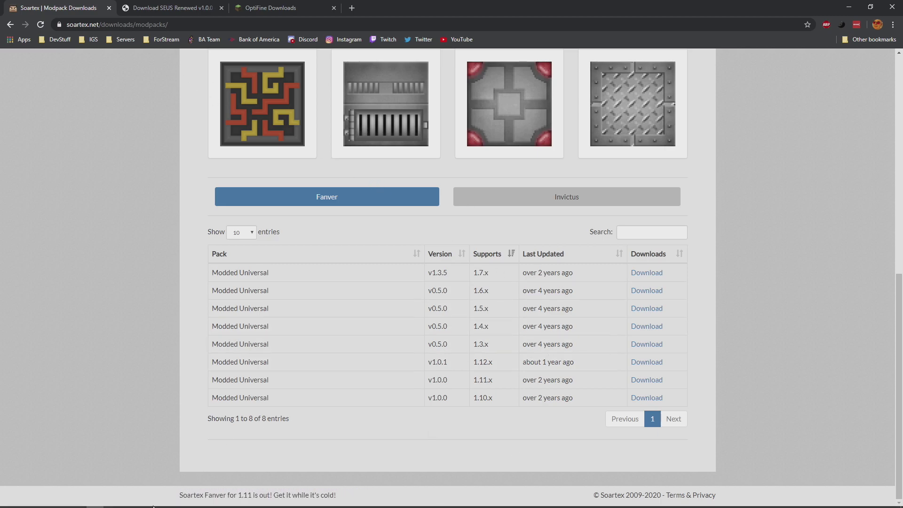
- Switch to File Explorer and open the resourcepacks folder of the MC.Eternal instance, going through the Minecraft and Instances folders
left_click(218, 502)
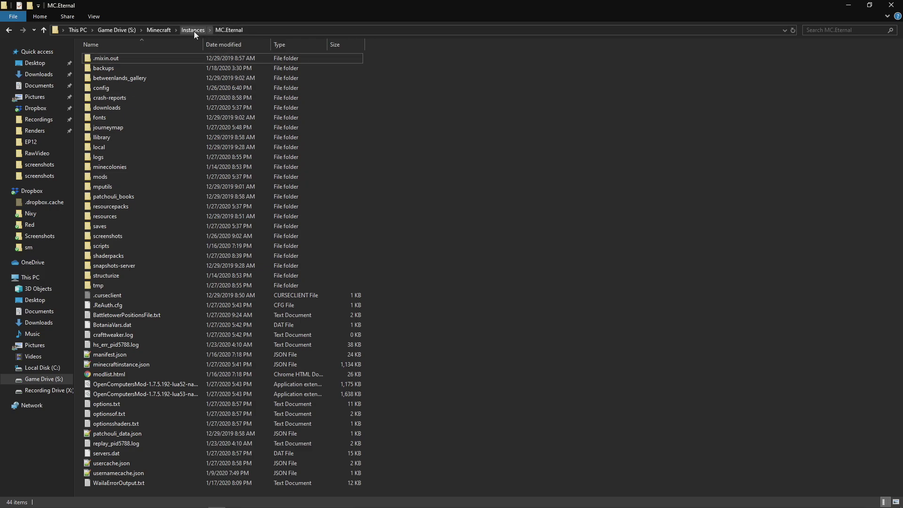
left_click(150, 30)
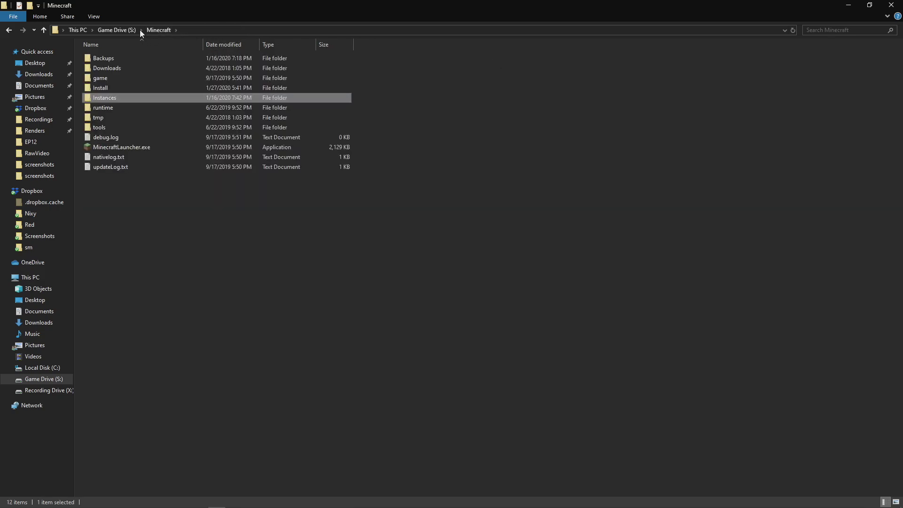
double_click(117, 99)
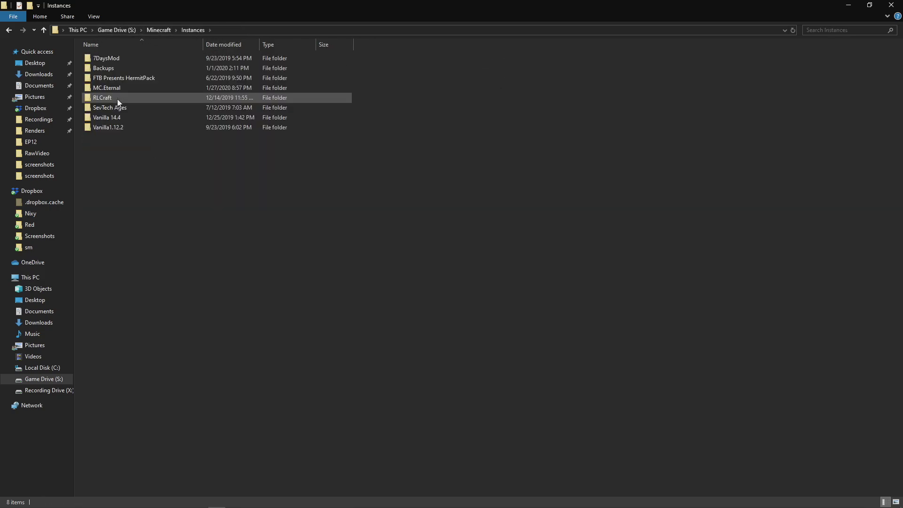
left_click(112, 88)
double_click(112, 88)
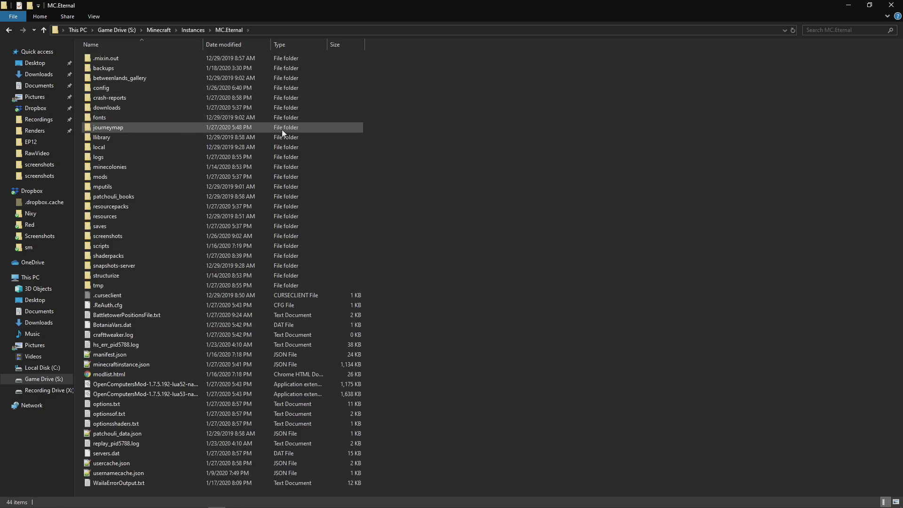
double_click(125, 206)
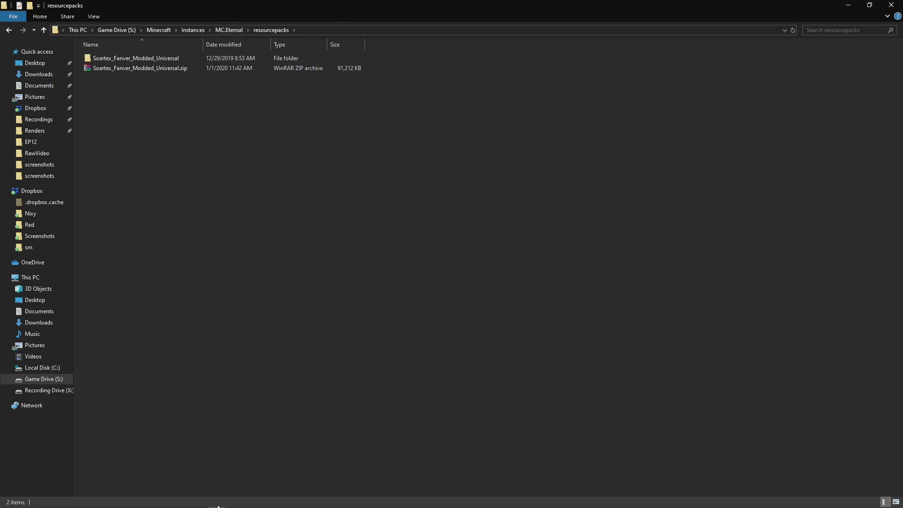
- Switch back to Chrome and find the Minecraft 1.12.2 section on the OptiFine downloads page
left_click(96, 502)
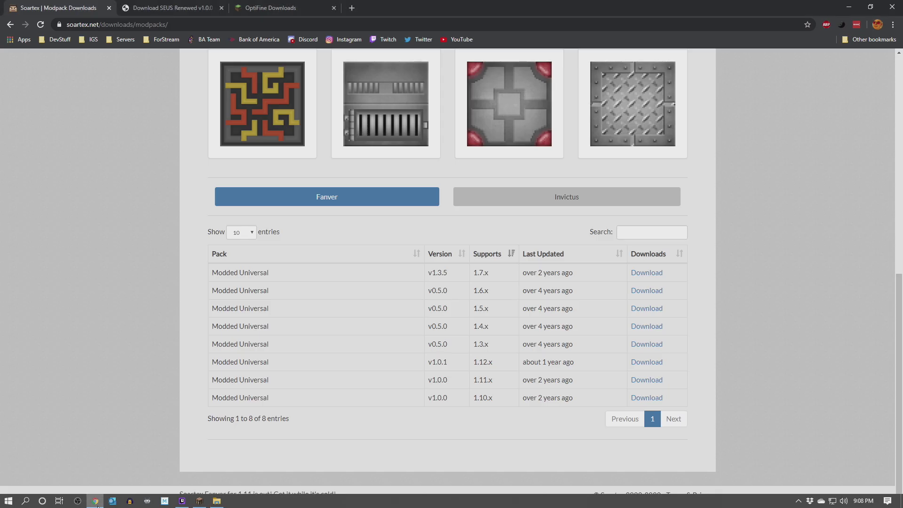
left_click(277, 7)
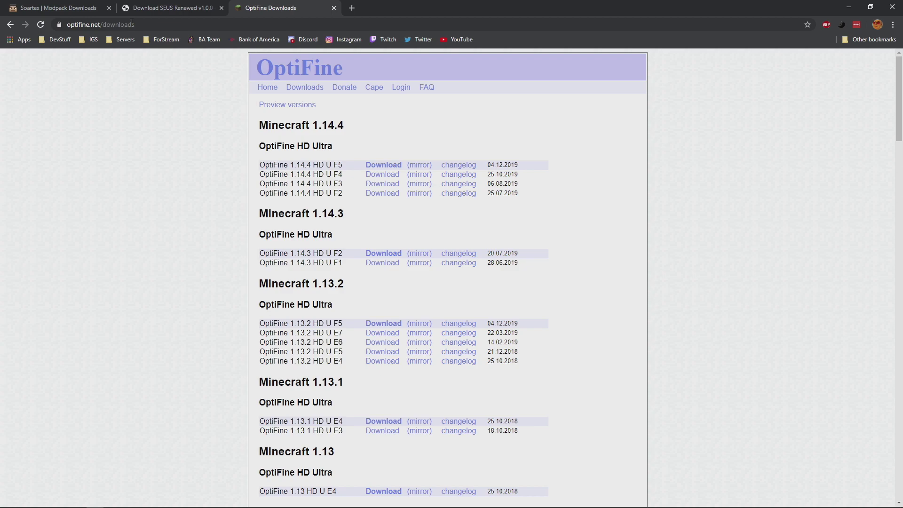
scroll(314, 155, "down", 4)
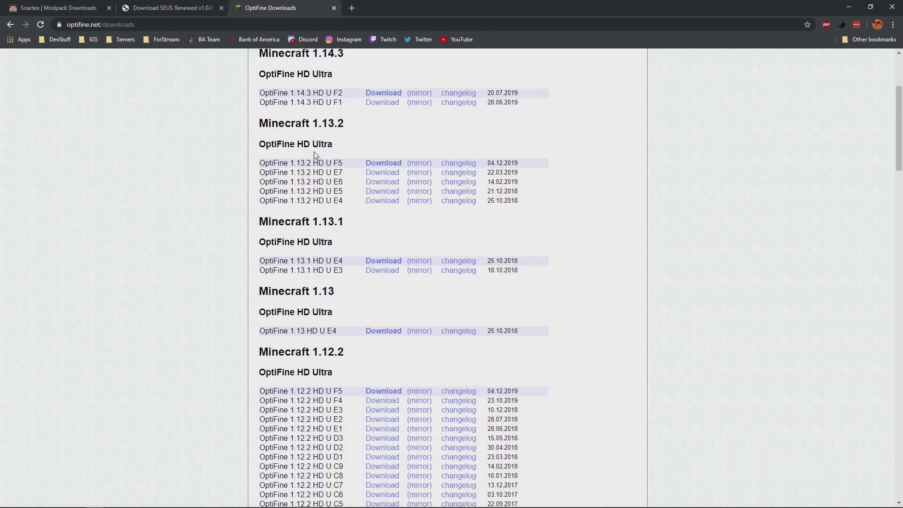
scroll(314, 156, "down", 3)
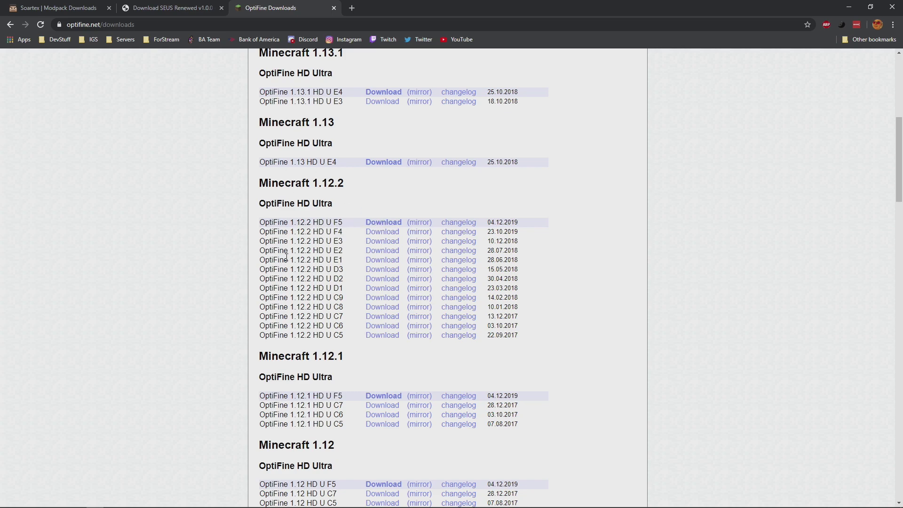
- In File Explorer, search the MC.Eternal mods folder for "opti", clear the search and return to the MC.Eternal folder
left_click(214, 501)
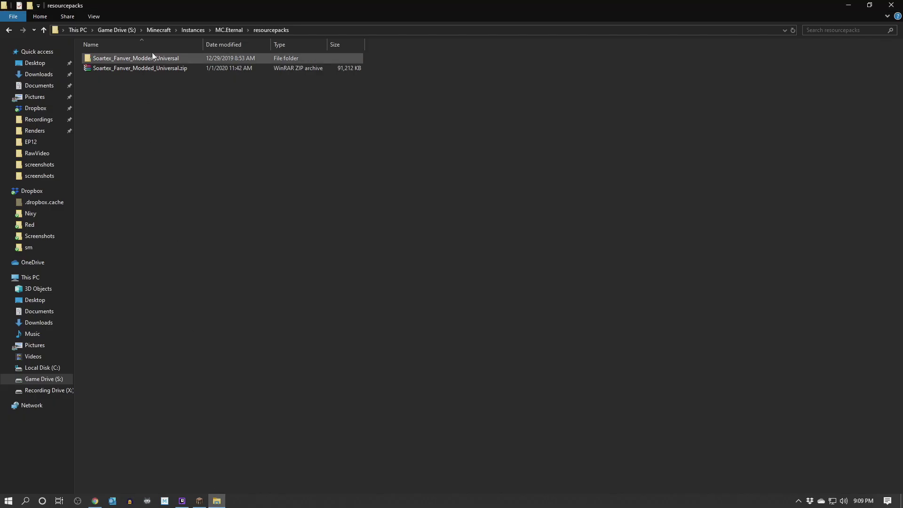
left_click(236, 30)
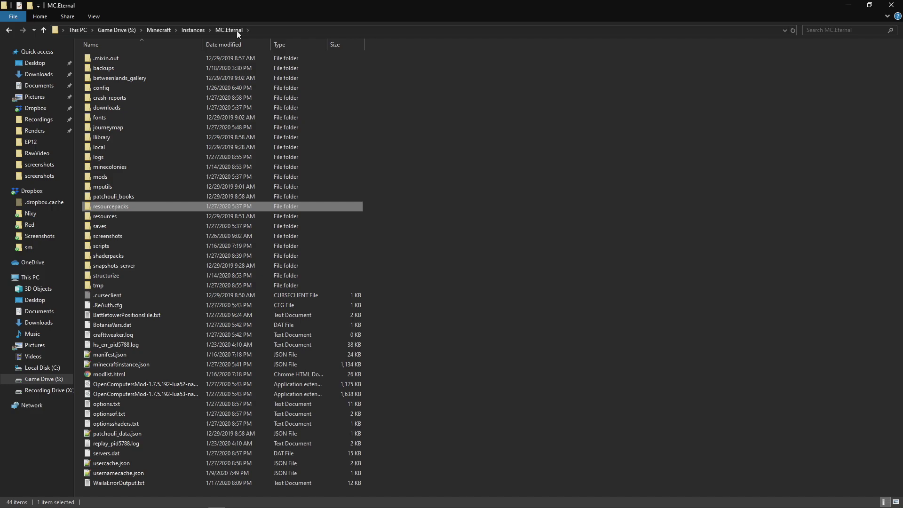
double_click(106, 174)
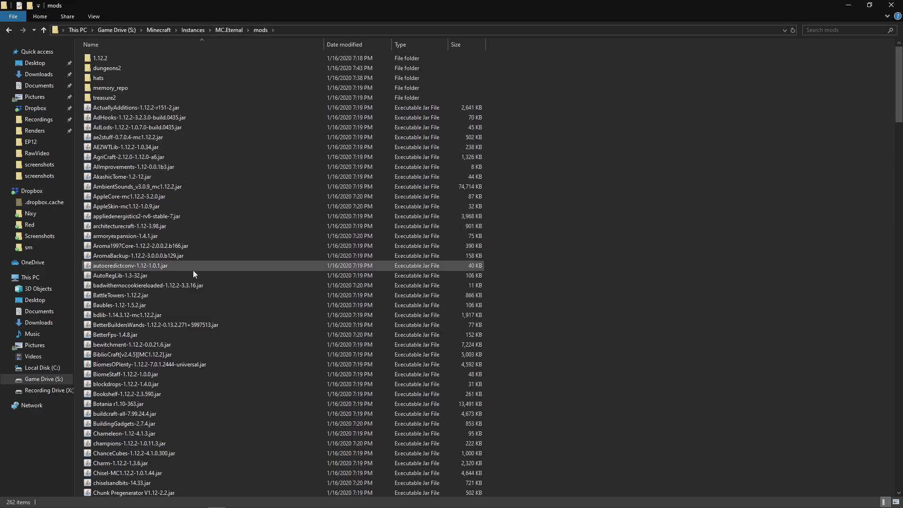
left_click(829, 30)
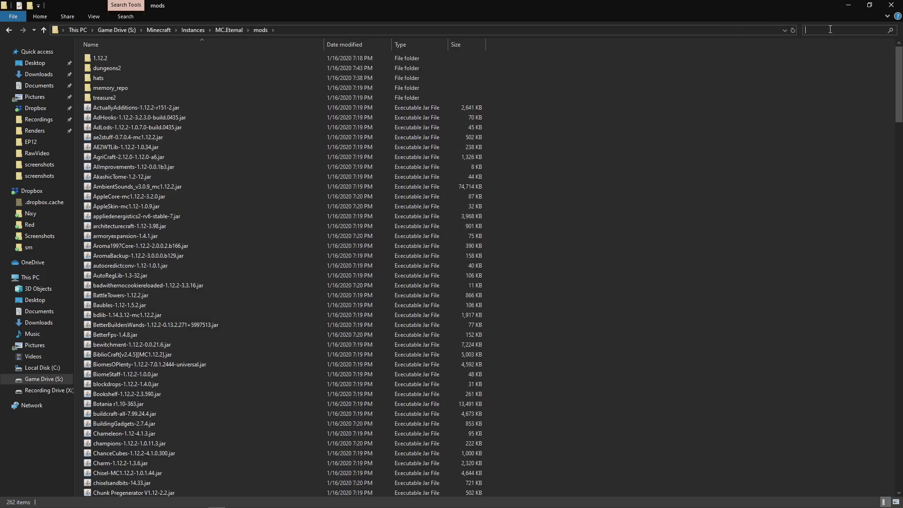
type("opti")
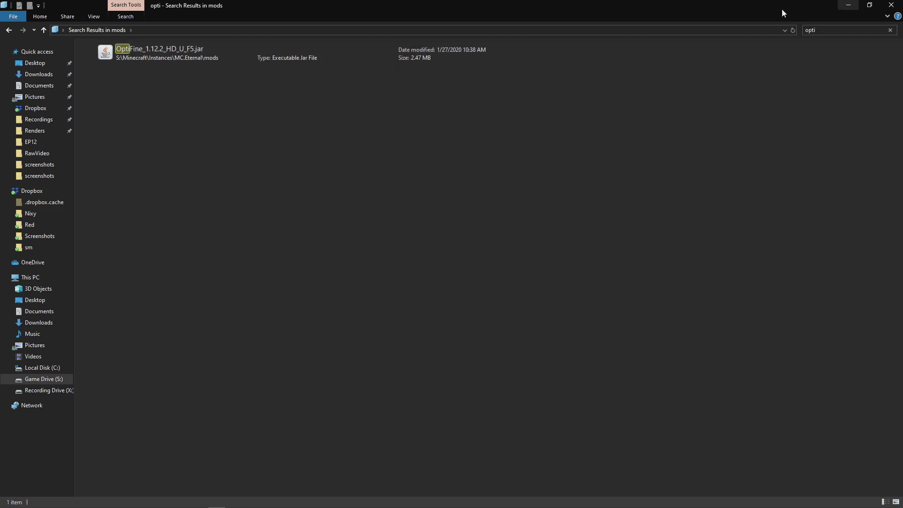
left_click(891, 31)
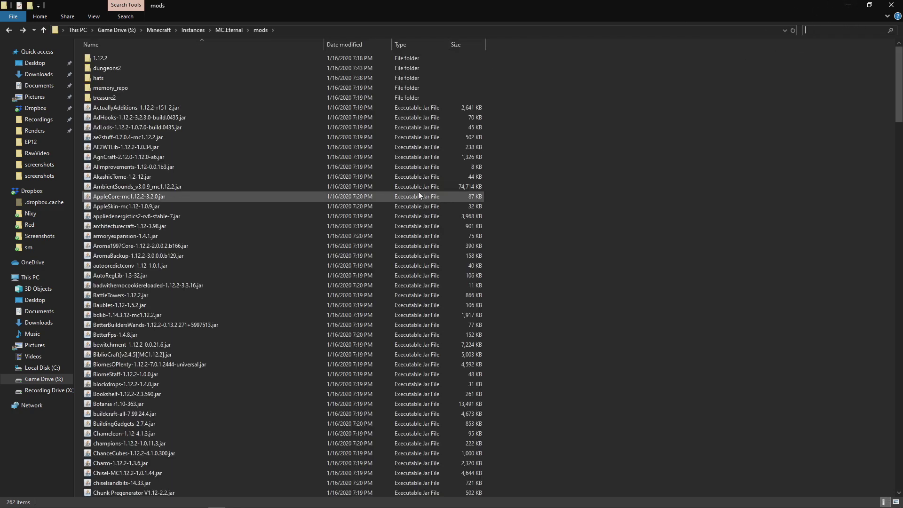
left_click(232, 29)
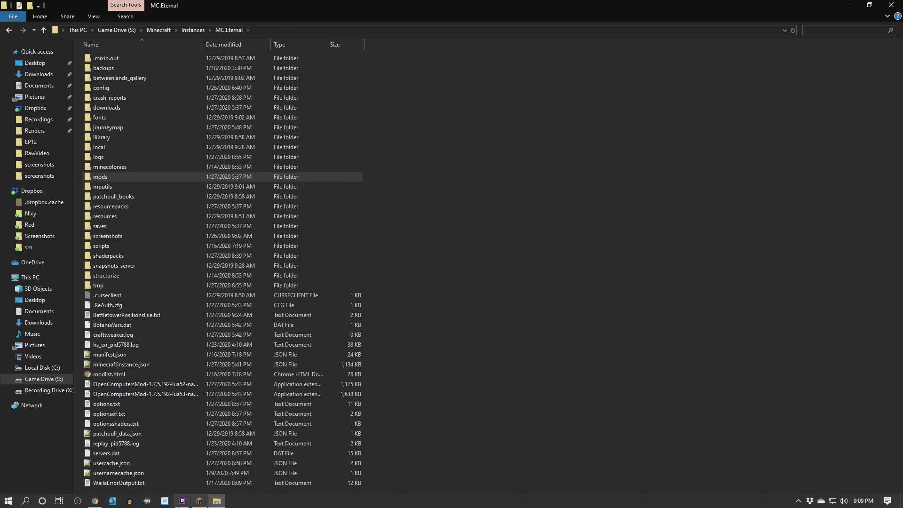
- Switch to Chrome and examine the SEUS Renewed v1.0.0 download page, including its download details and changelog
left_click(95, 501)
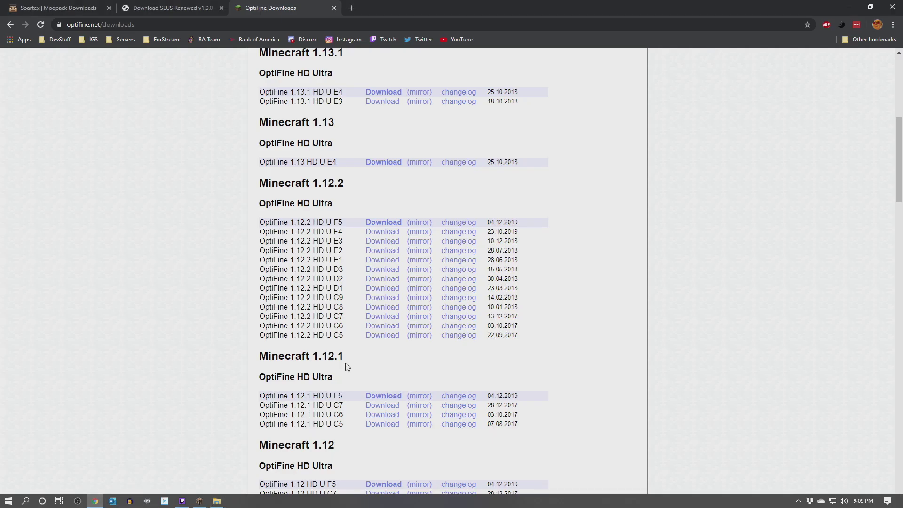
left_click(154, 8)
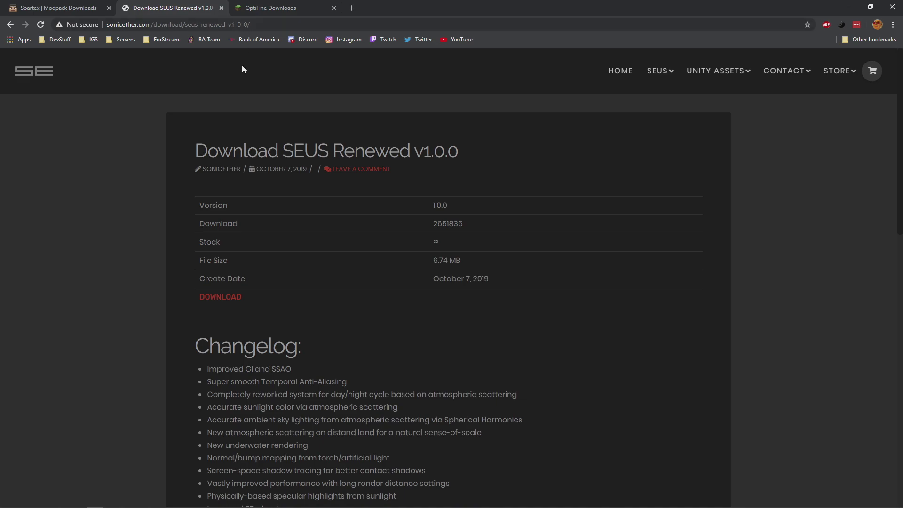
scroll(249, 117, "down", 1)
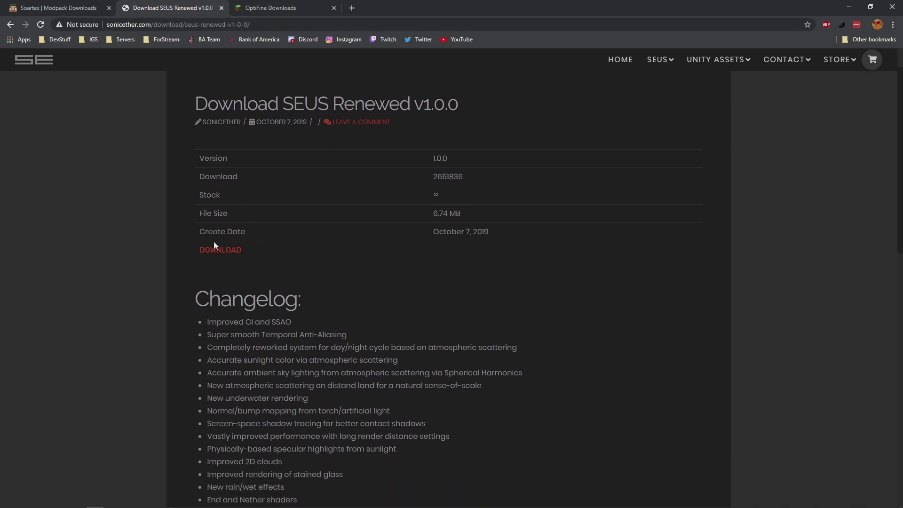
scroll(276, 166, "down", 10)
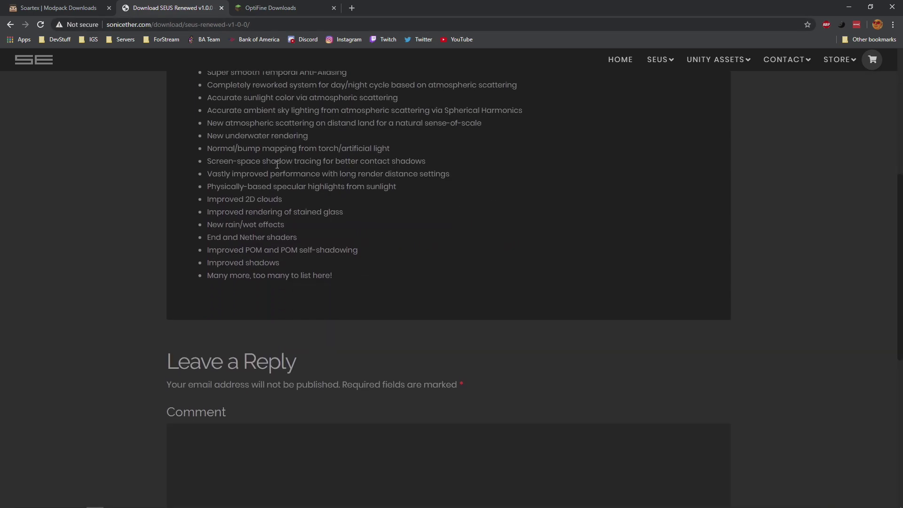
scroll(275, 164, "up", 10)
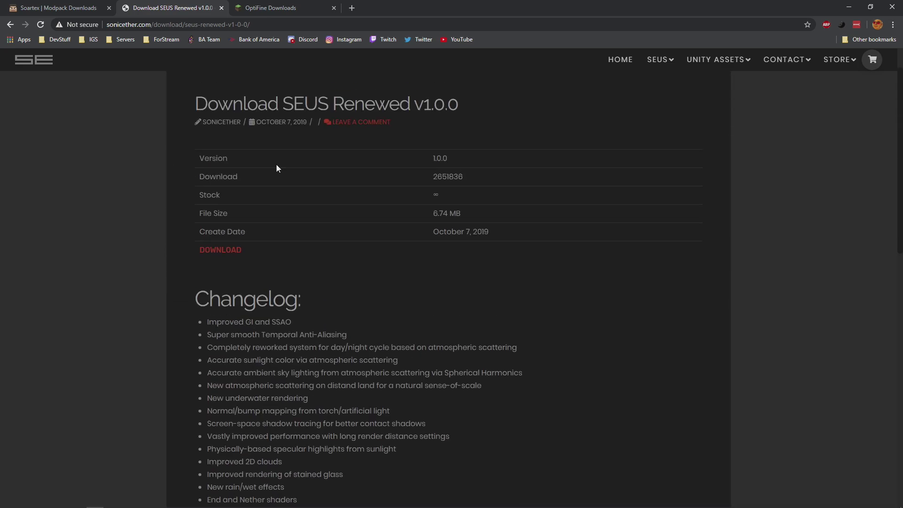
- Search the web for "sonic ether patreon" in a new browser tab and open the Sonic Ether Patreon page from the results
left_click(351, 8)
type("sonic ether ")
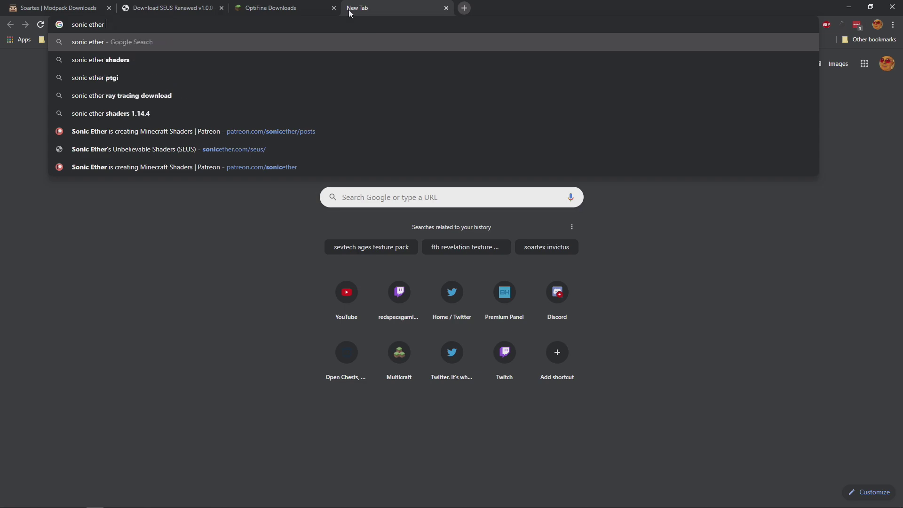
type("patr")
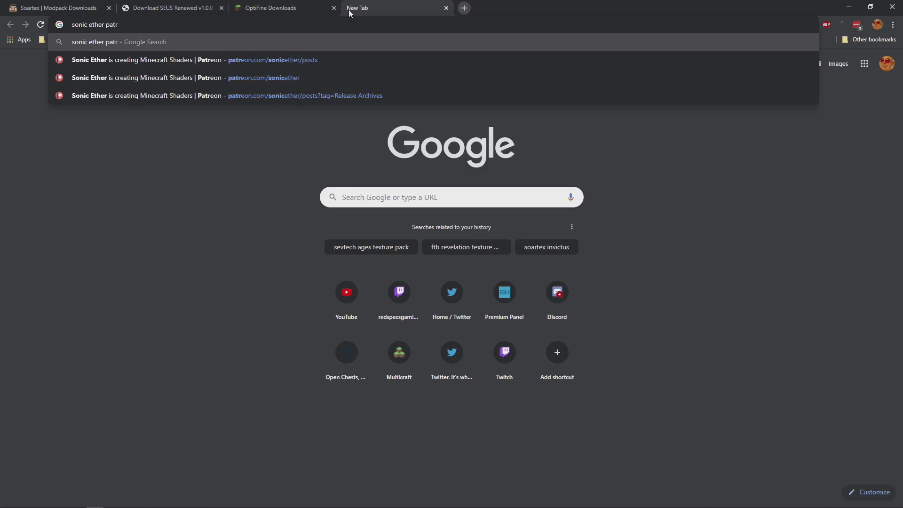
type("eon")
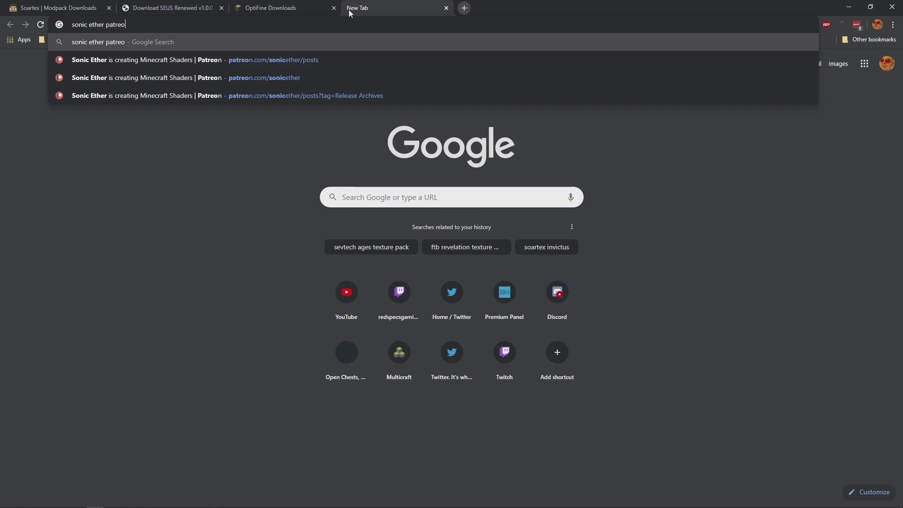
key("Return")
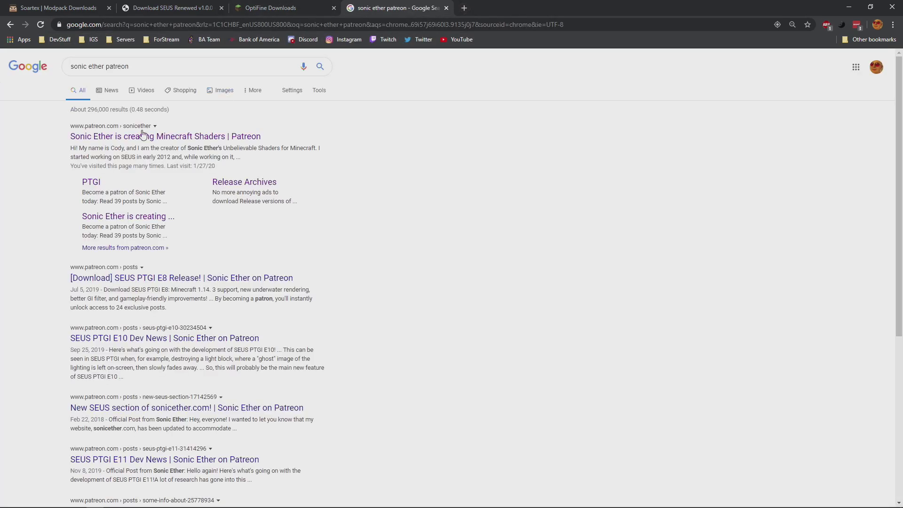
left_click(134, 137)
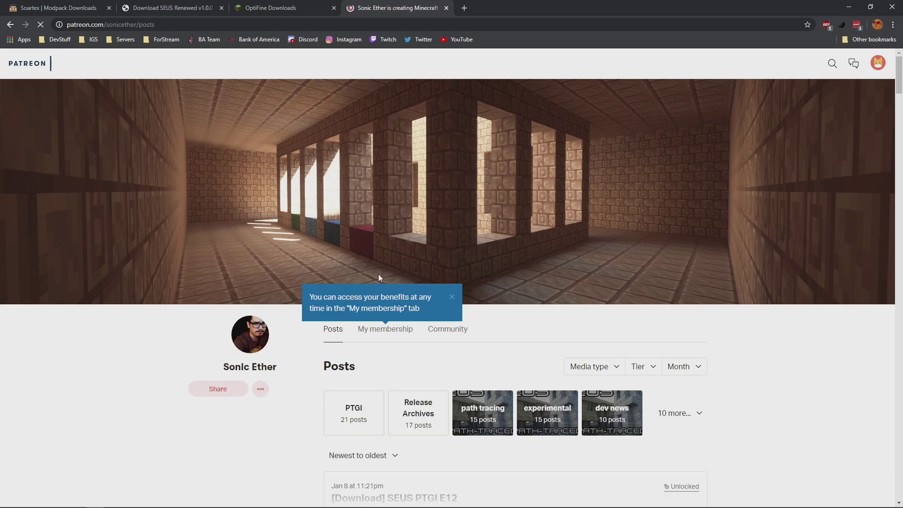
- Examine the posts on the Sonic Ether Patreon page, alternating with the SEUS Renewed v1.0.0 download page
scroll(378, 356, "down", 4)
scroll(378, 356, "down", 5)
scroll(376, 355, "up", 9)
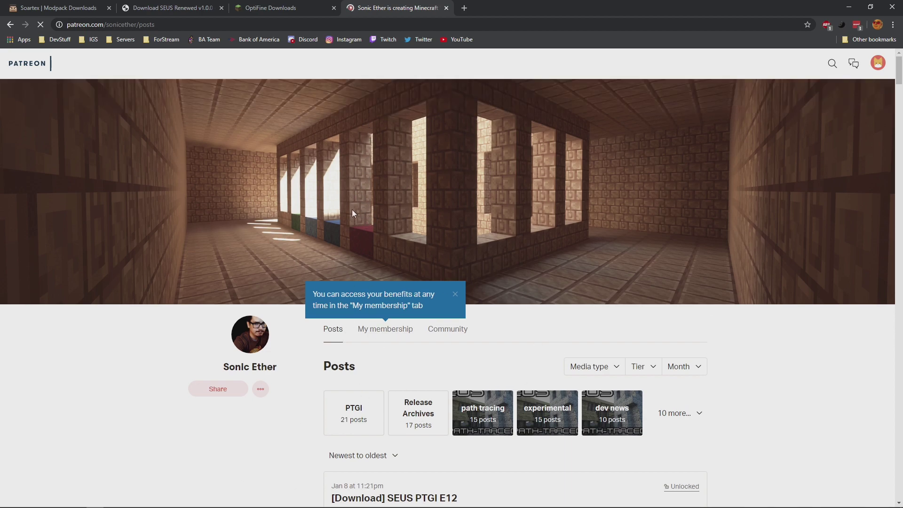
left_click(172, 6)
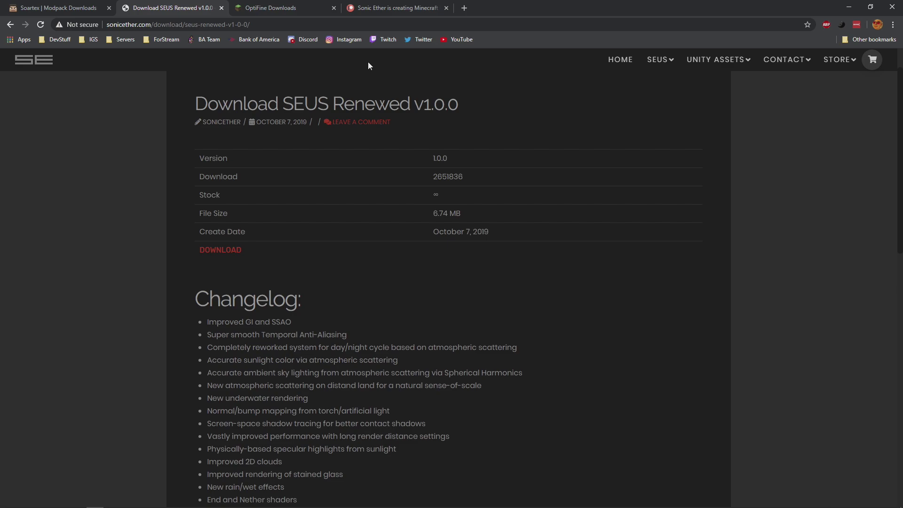
left_click(380, 7)
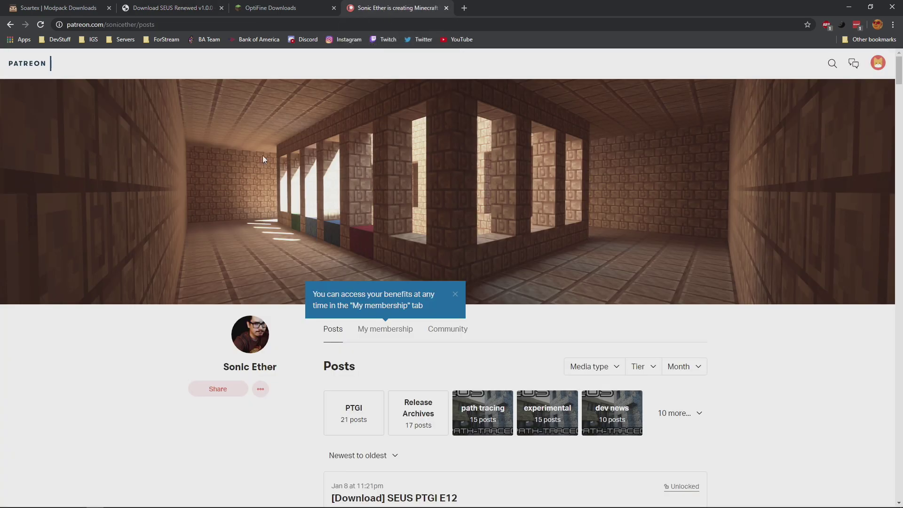
scroll(256, 176, "down", 5)
scroll(255, 182, "up", 5)
left_click(159, 4)
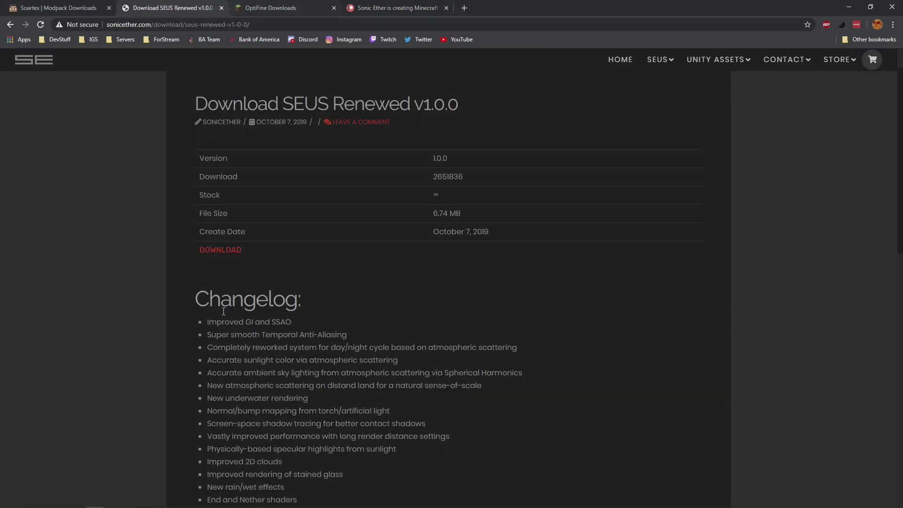
- Switch to File Explorer and open the shaderpacks folder of the MC.Eternal instance
left_click(848, 7)
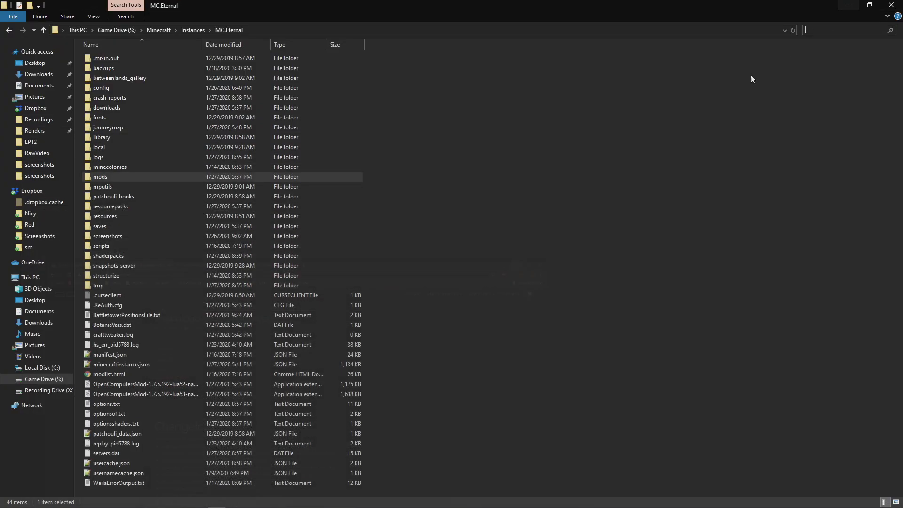
double_click(128, 256)
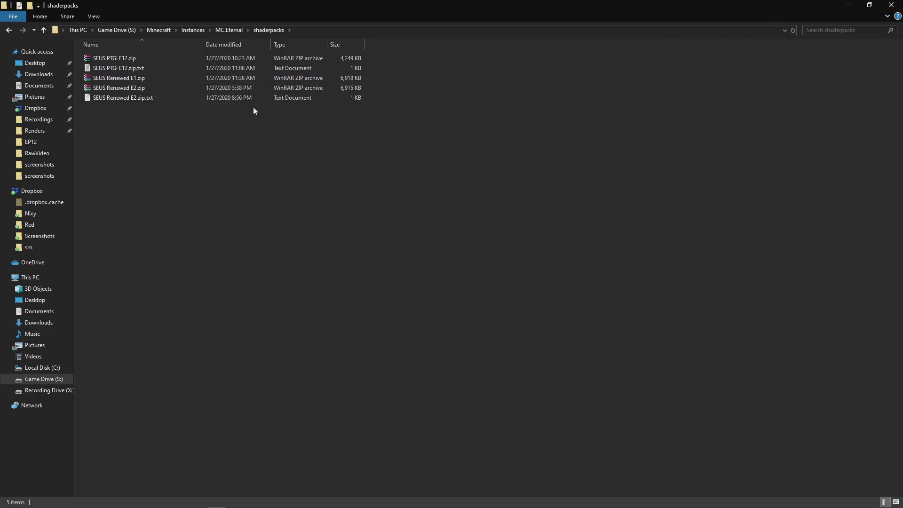
- Switch to Minecraft, leave the multiplayer server list, and check the selected resource packs in the game options
mouse_move(451, 505)
left_click(200, 500)
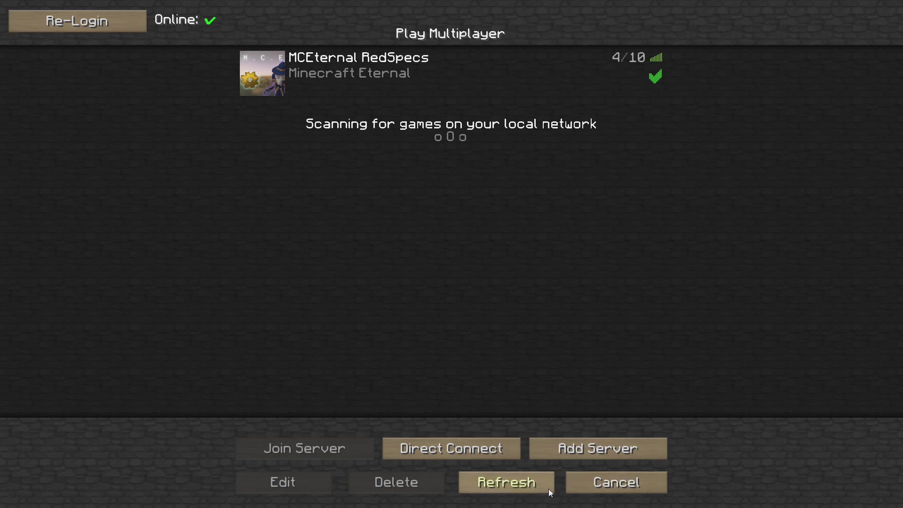
left_click(600, 483)
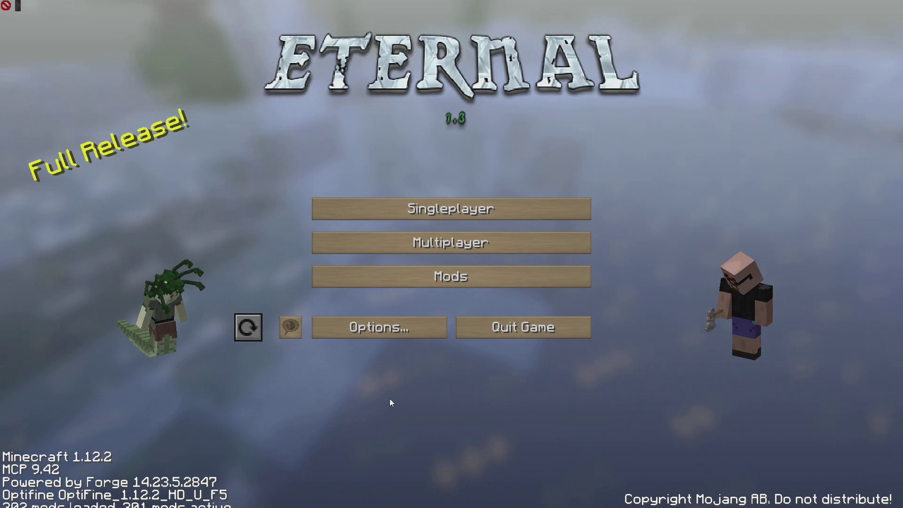
left_click(408, 320)
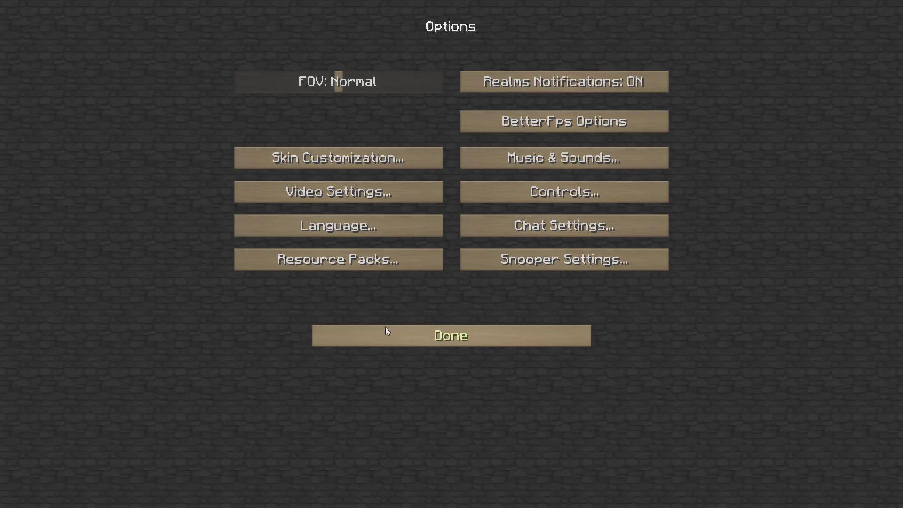
left_click(358, 265)
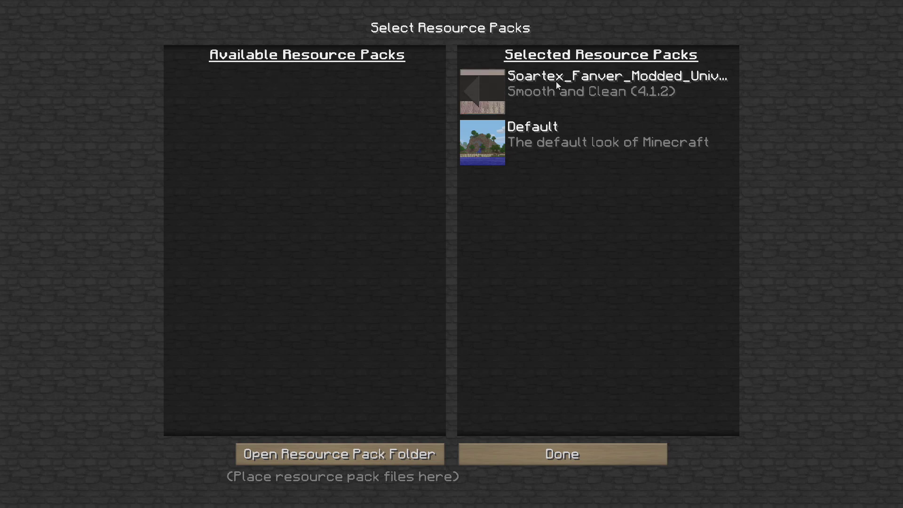
left_click(561, 456)
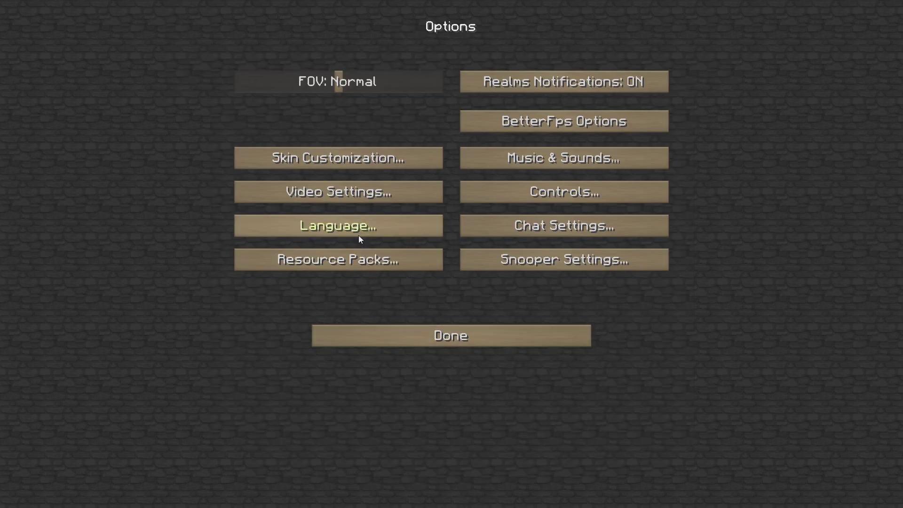
- Examine the video settings and the list of installed shader packs, and return to the game options
left_click(314, 196)
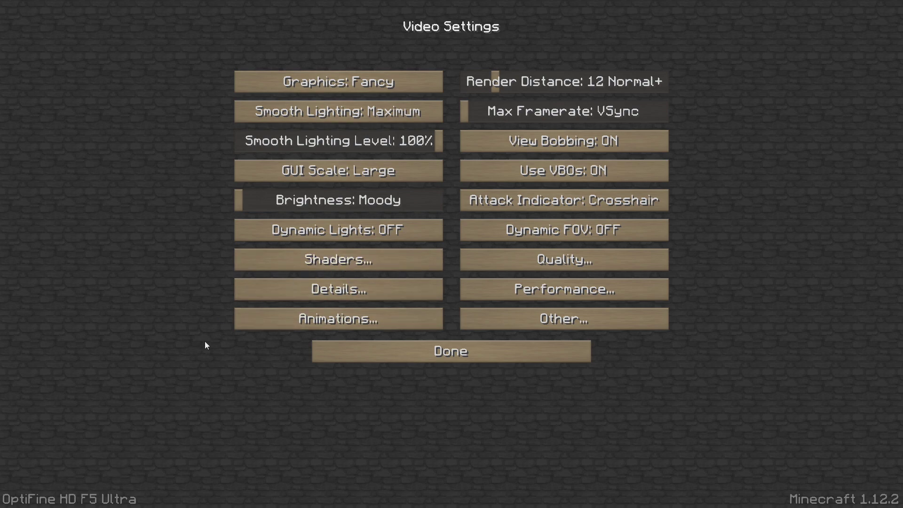
left_click(317, 260)
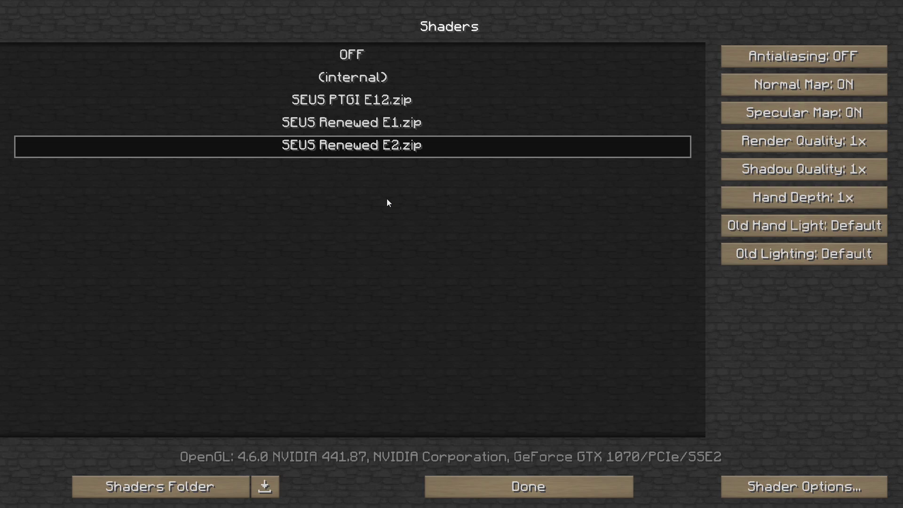
left_click(539, 484)
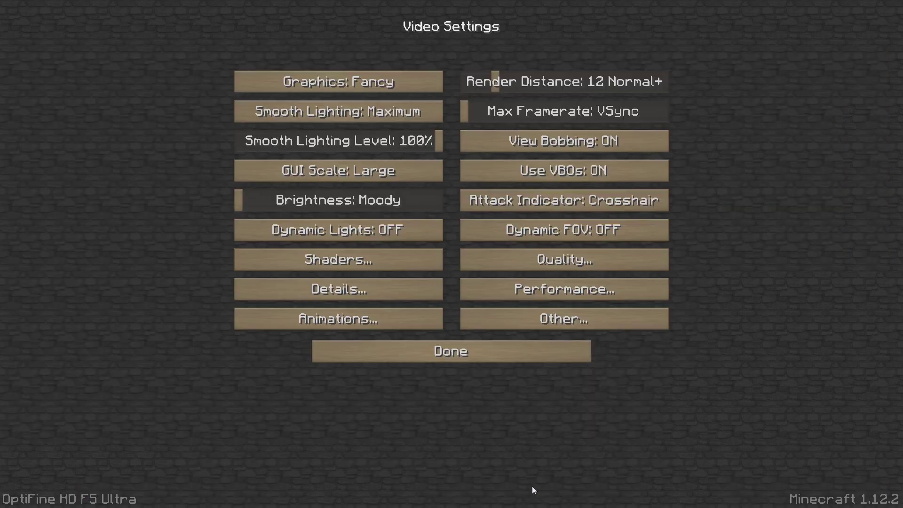
left_click(377, 347)
- Review the available and selected resource packs again, keeping the current selection
left_click(328, 266)
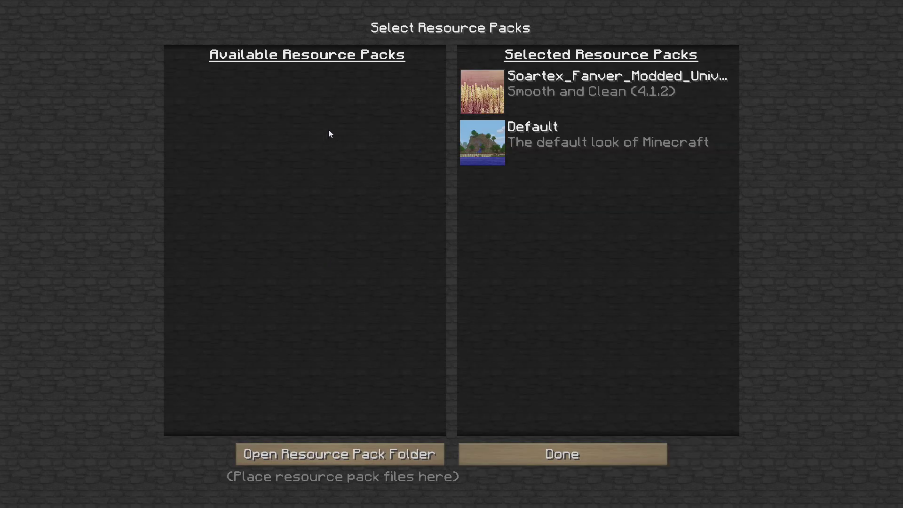
mouse_move(569, 102)
left_click(543, 455)
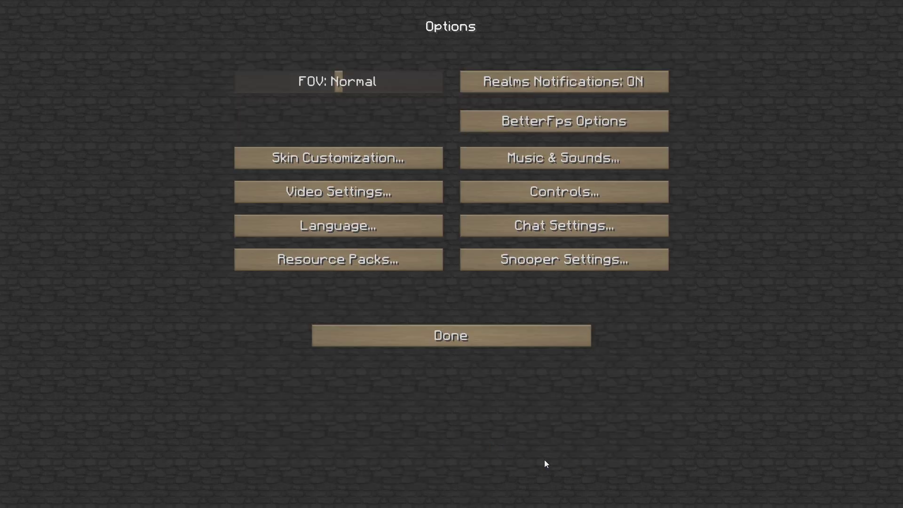
- Review the shader pack list in the video settings once more and leave the game options
left_click(326, 195)
left_click(332, 264)
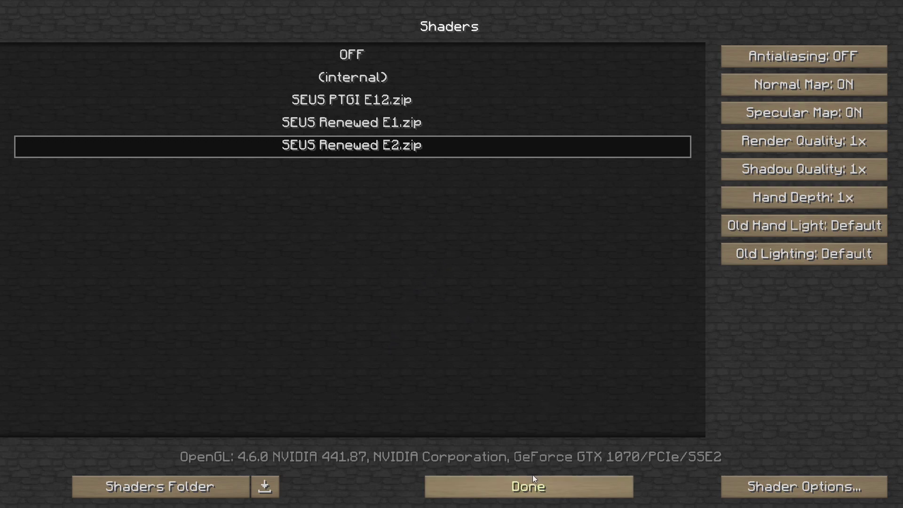
left_click(529, 486)
left_click(459, 360)
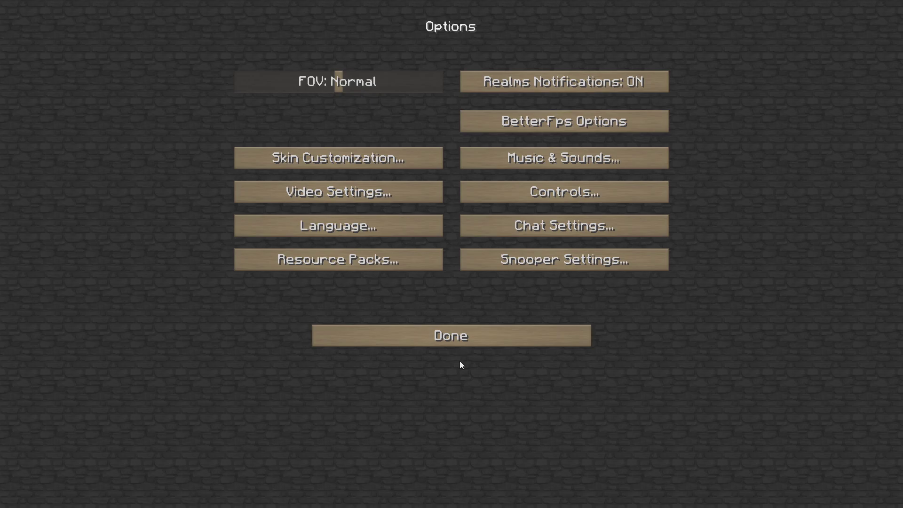
left_click(448, 342)
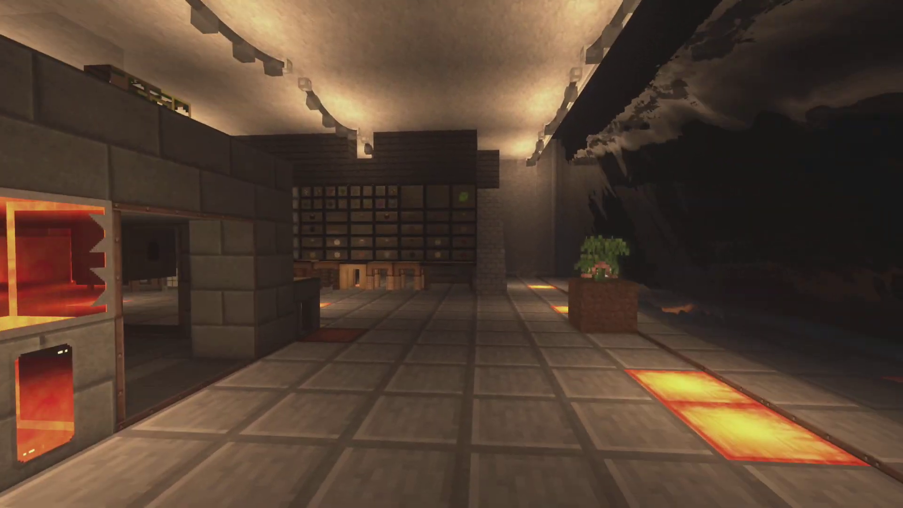
- Pause the game, open the shader options of SEUS Renewed E2, and examine its post-processing settings
key("Escape")
left_click(418, 252)
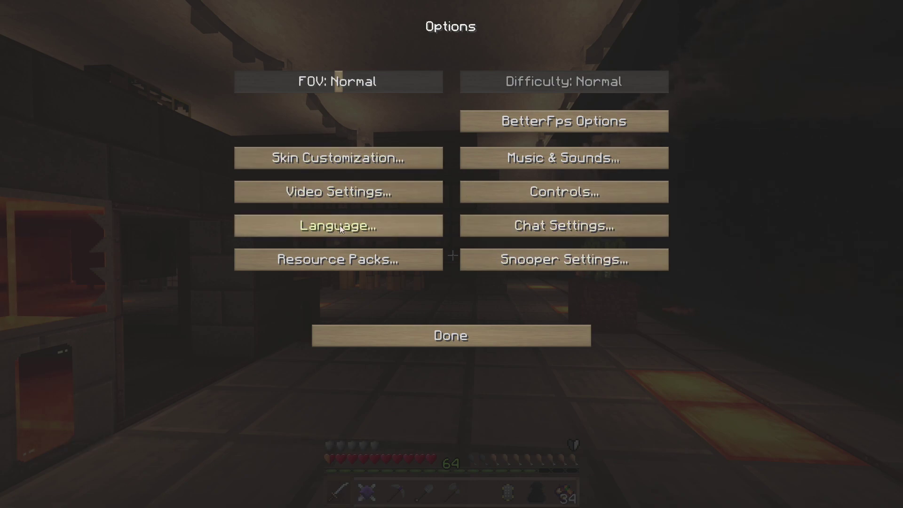
left_click(336, 198)
left_click(345, 260)
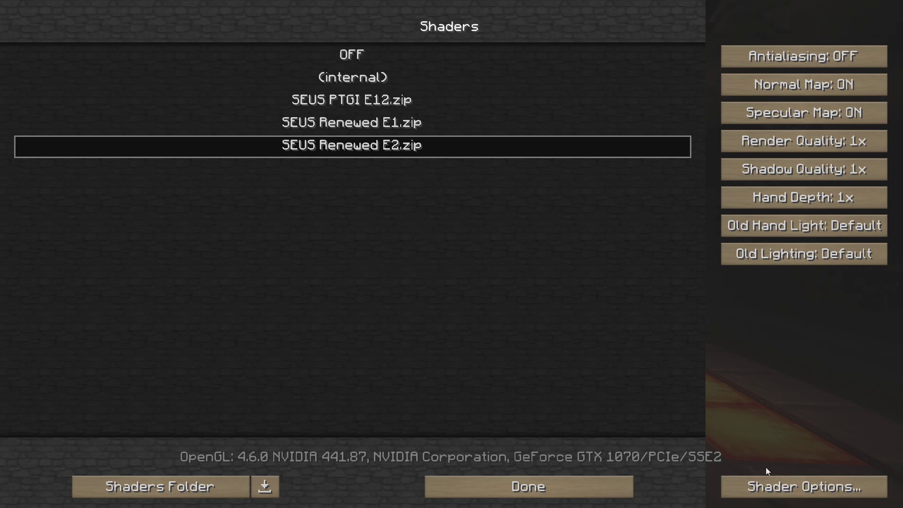
left_click(797, 490)
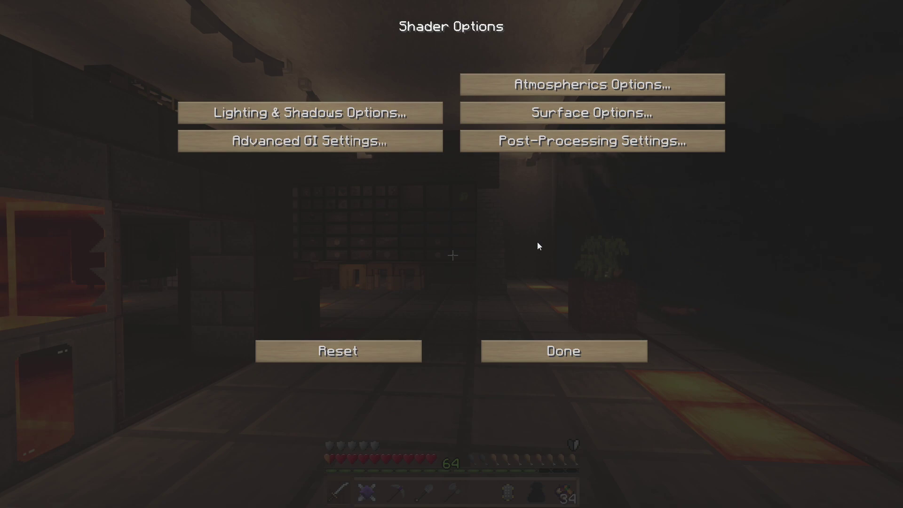
left_click(554, 136)
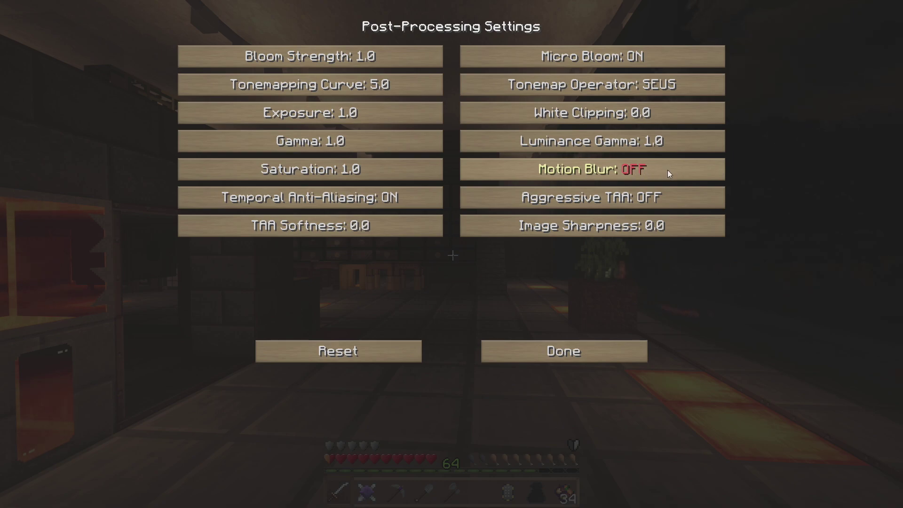
left_click(551, 357)
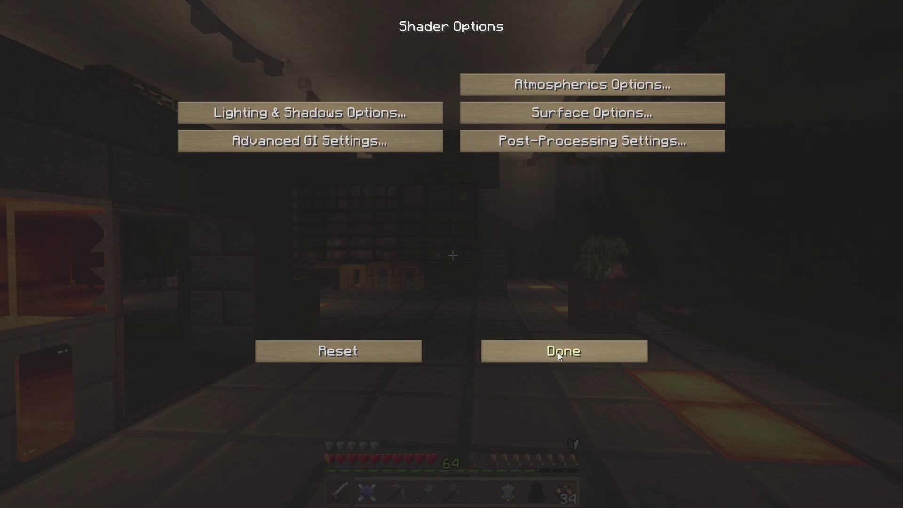
- Examine the surface options, including texture resolution, and the atmospherics options of the shader pack
left_click(564, 118)
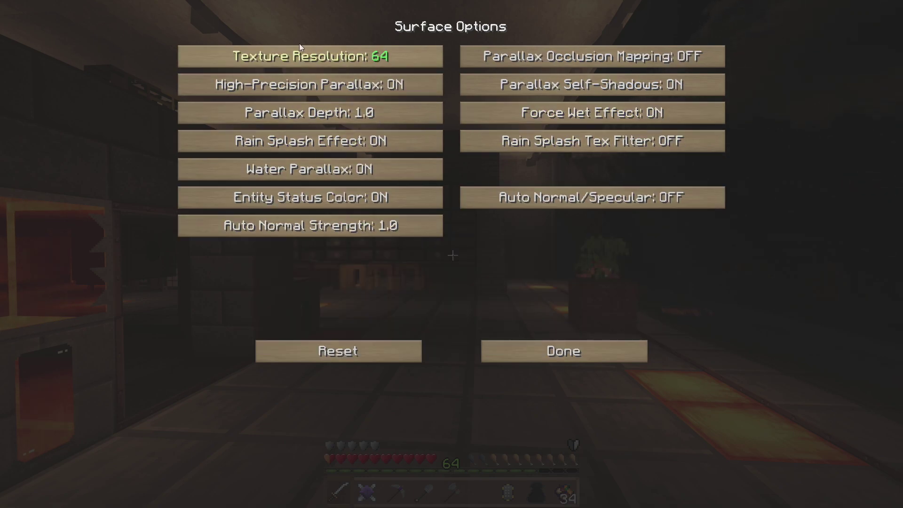
mouse_move(399, 56)
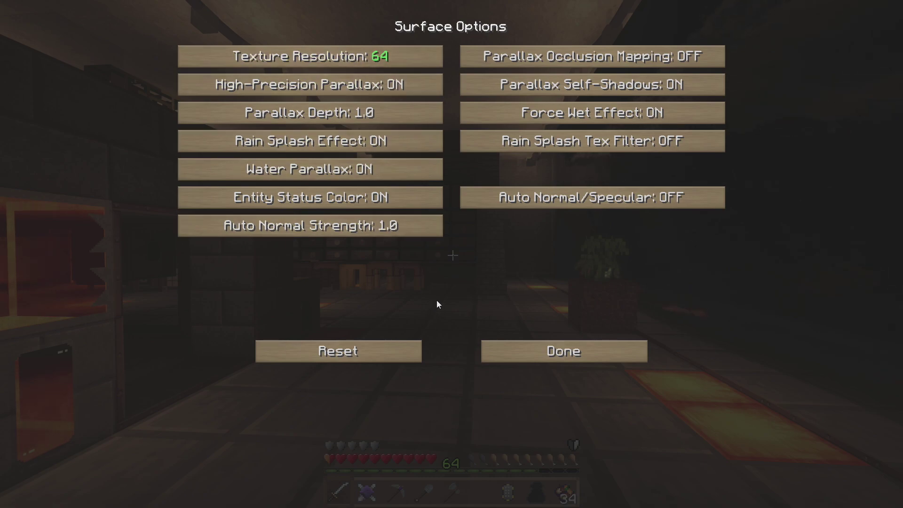
left_click(543, 357)
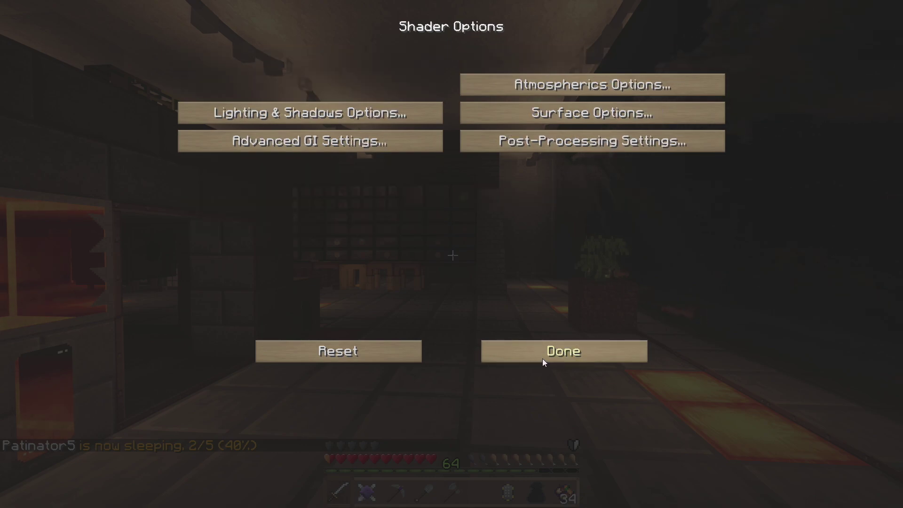
left_click(540, 90)
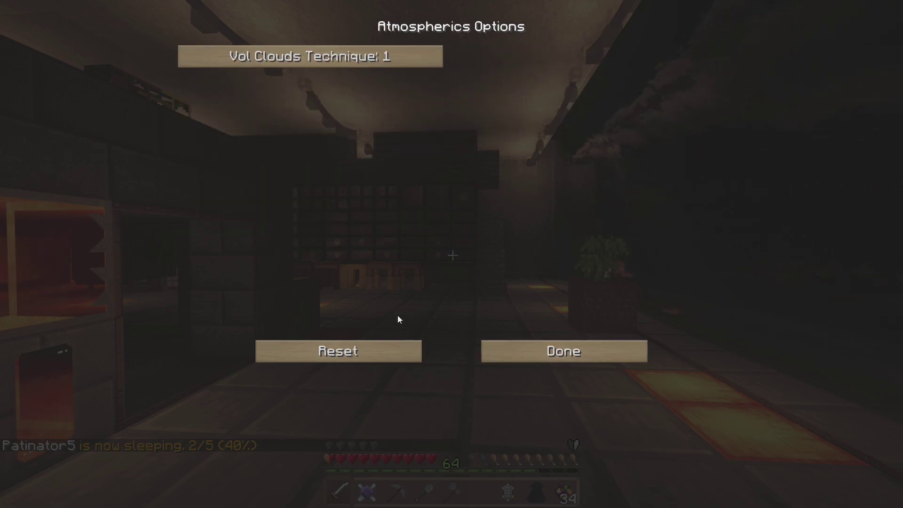
left_click(544, 354)
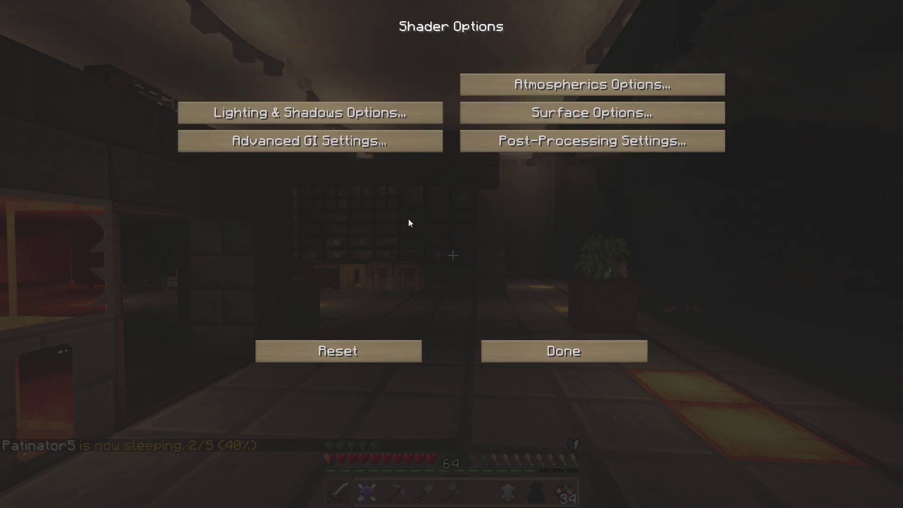
- Set Torchlight Fill to 1.0 in the shader's lighting and shadows options and apply the change
left_click(343, 117)
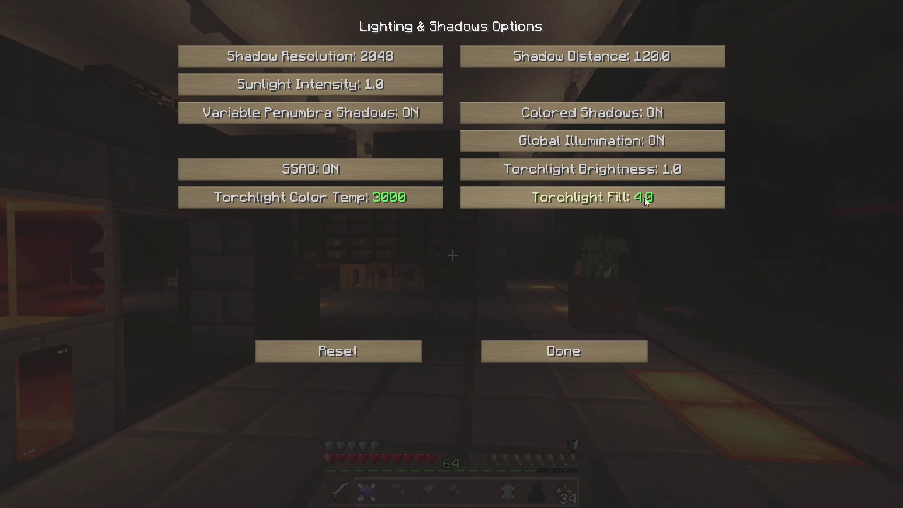
left_click(608, 200)
left_click(608, 200)
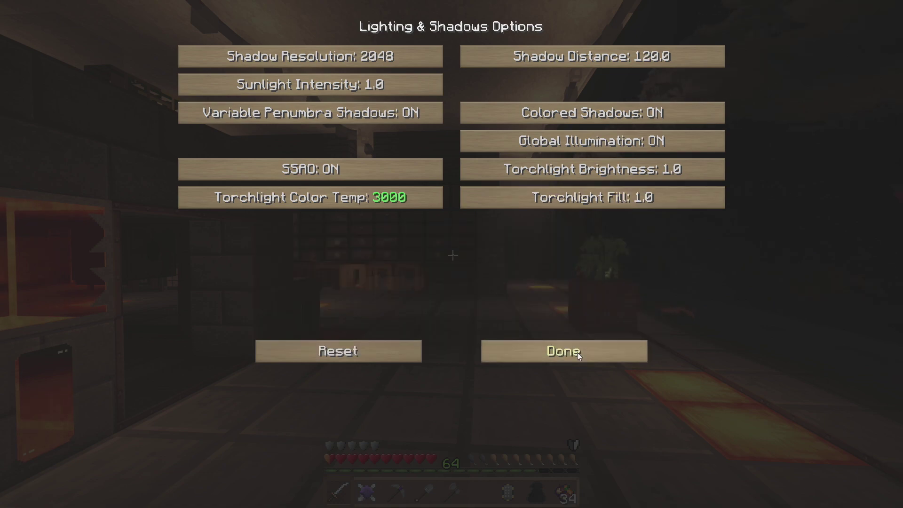
left_click(574, 352)
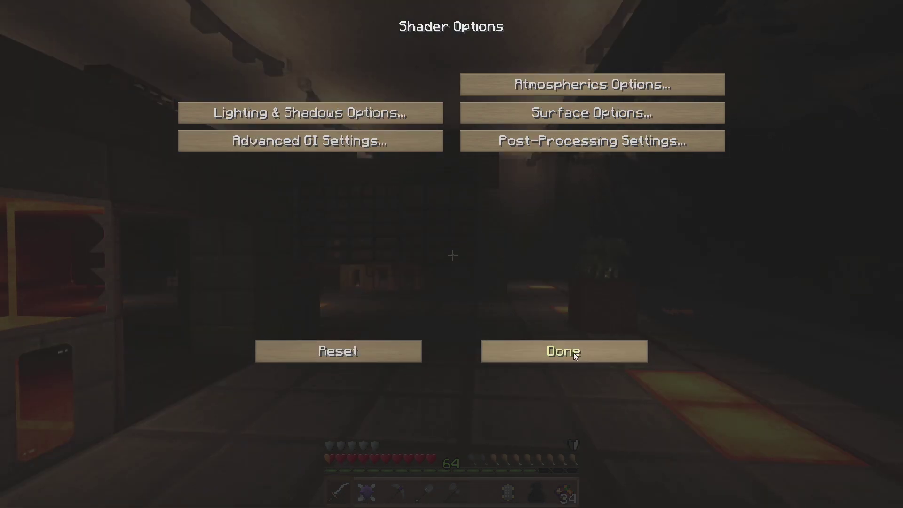
left_click(587, 358)
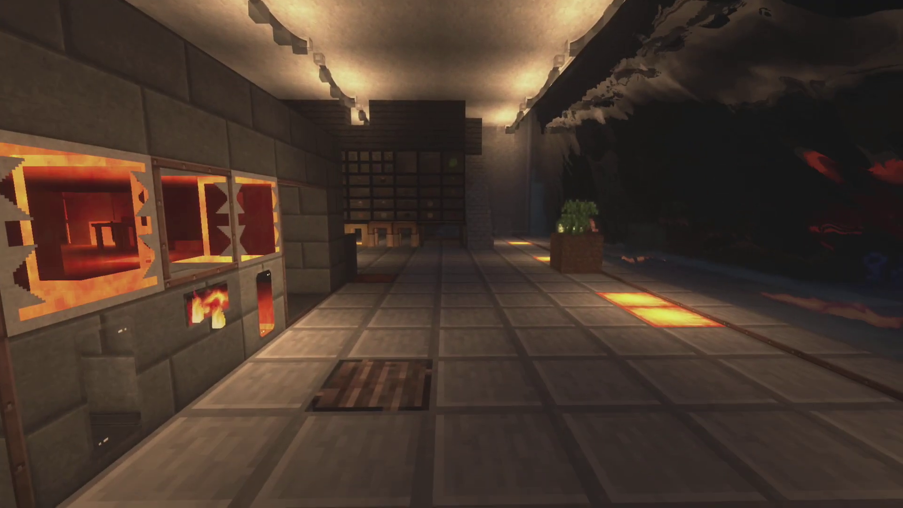
- Reopen the shader options of SEUS Renewed E2 from the paused game and set Torchlight Fill to 4.0 in the lighting and shadows options
key("Escape")
left_click(399, 260)
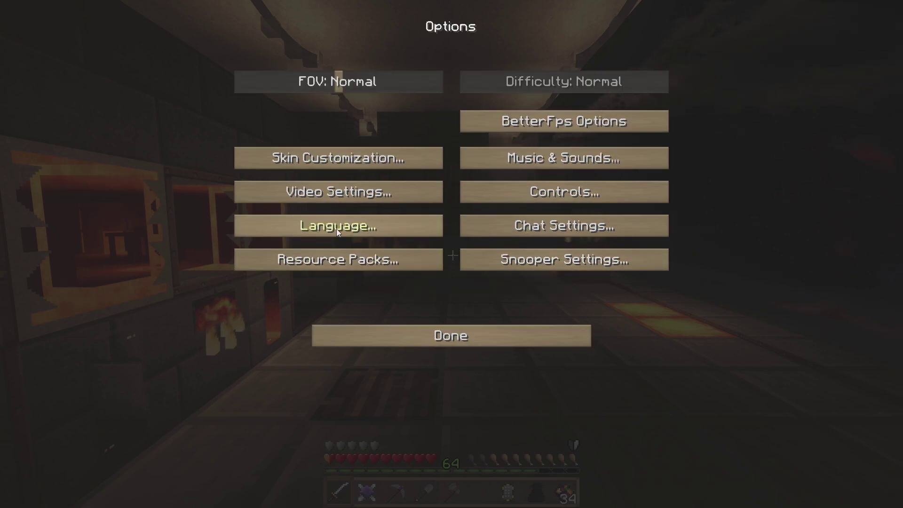
left_click(332, 191)
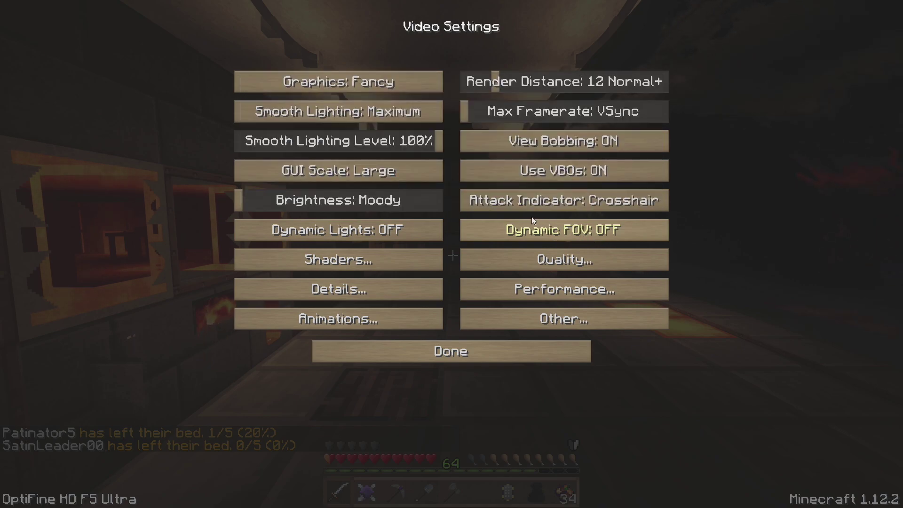
left_click(346, 260)
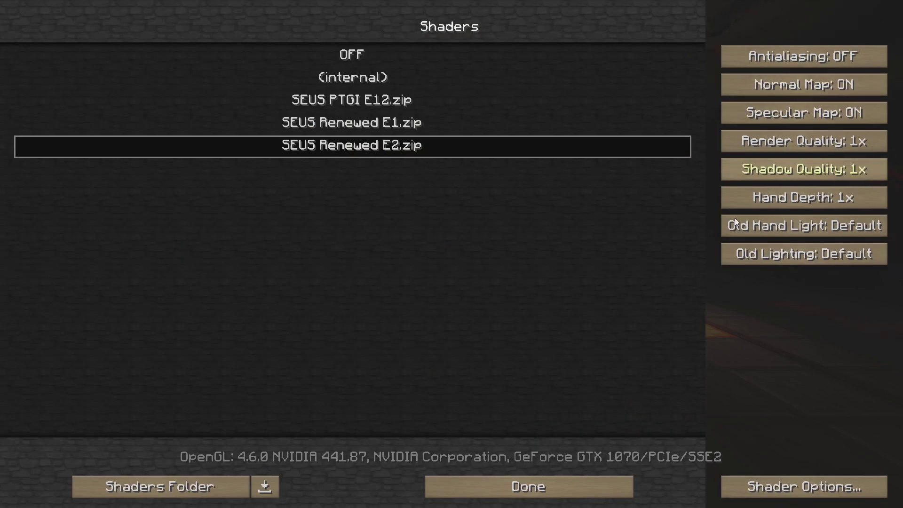
left_click(826, 478)
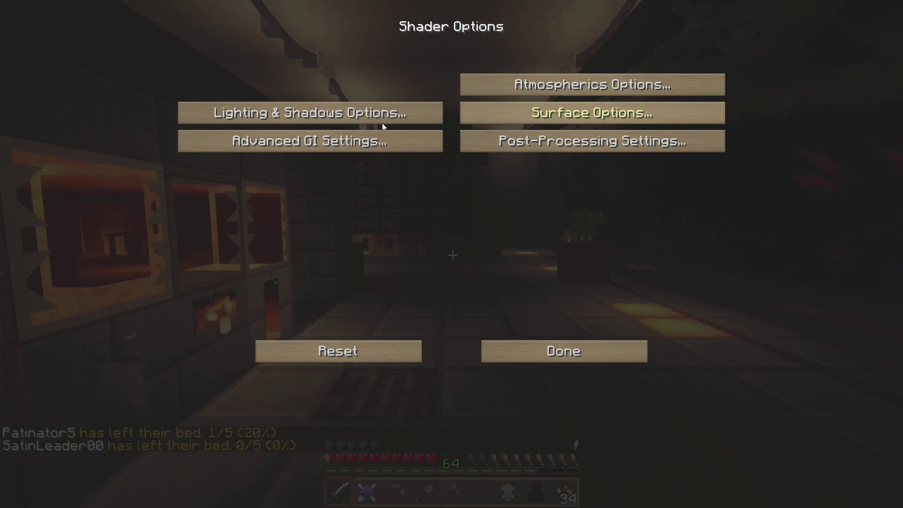
left_click(331, 111)
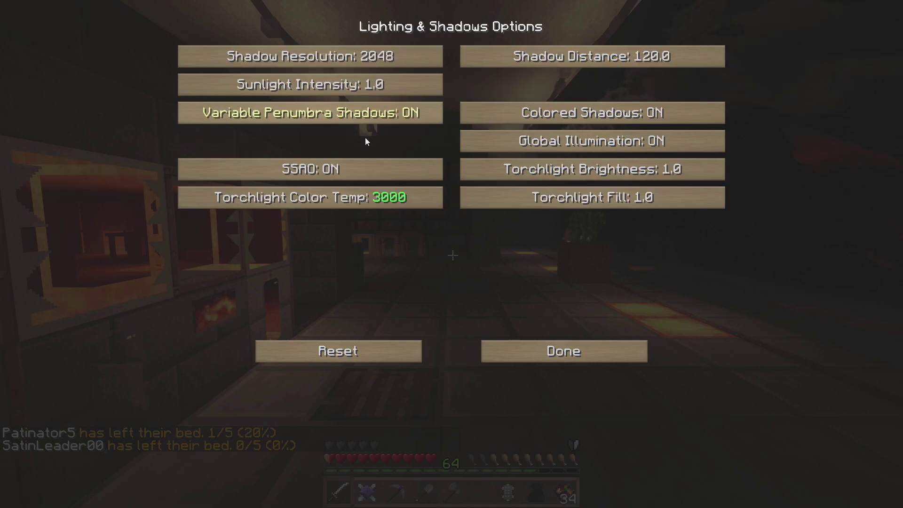
left_click(651, 201)
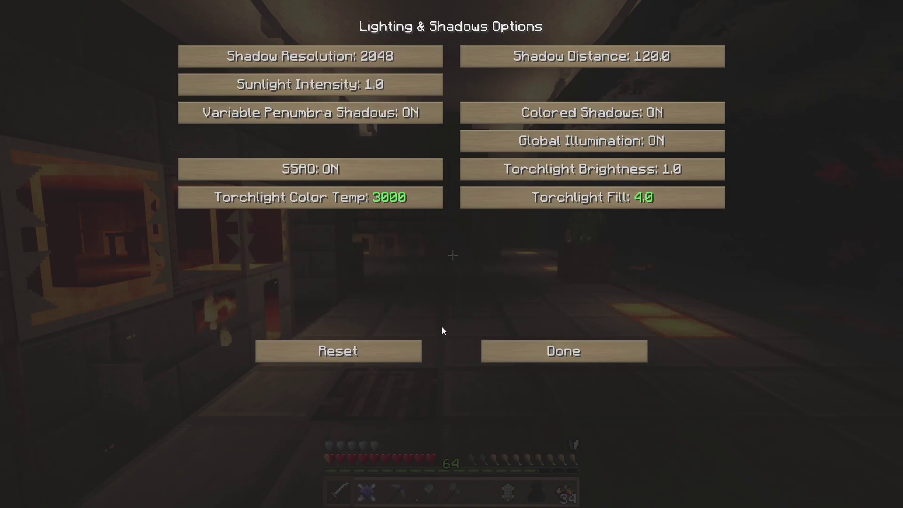
left_click(548, 351)
left_click(543, 350)
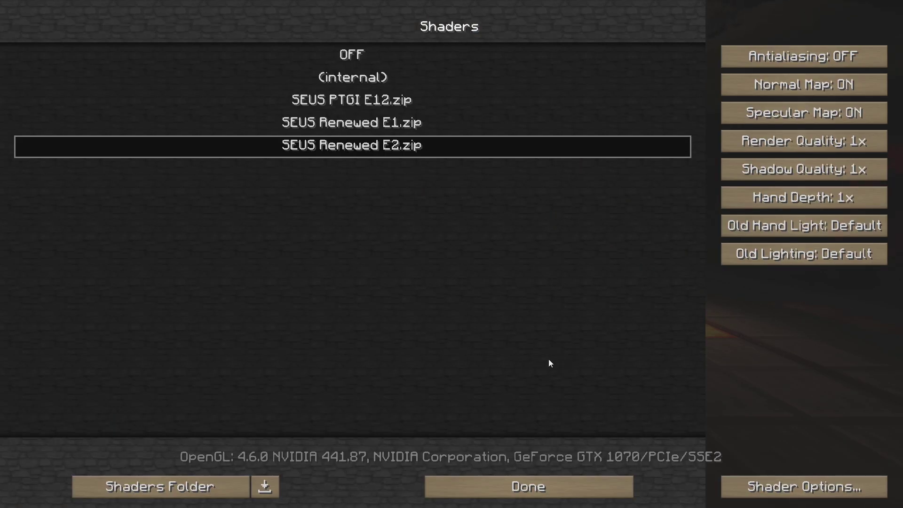
- Leave the video settings and game options, return to the game, and lie down in the red bed
left_click(522, 491)
left_click(470, 358)
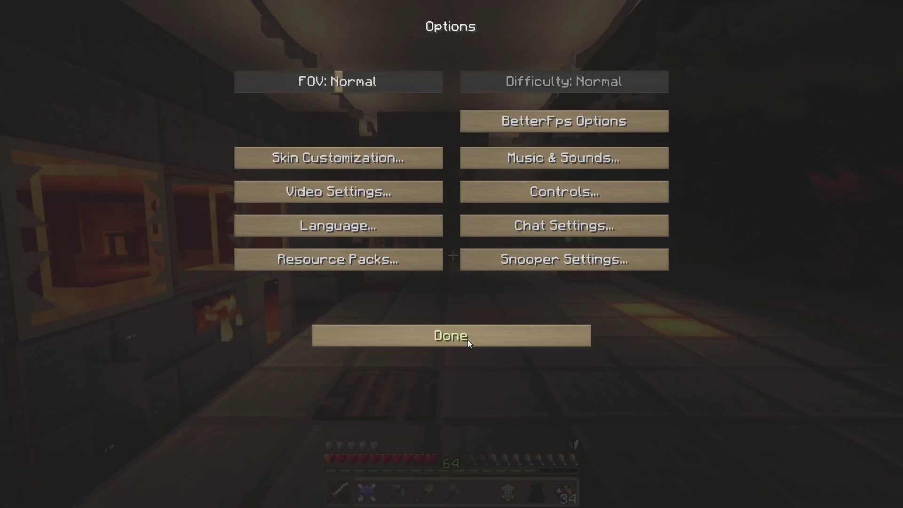
left_click(467, 337)
key("Escape")
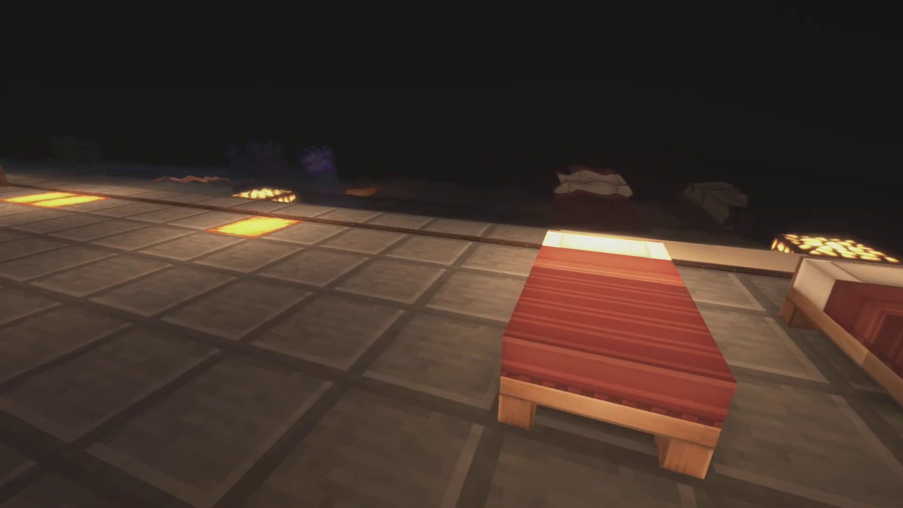
right_click(452, 254)
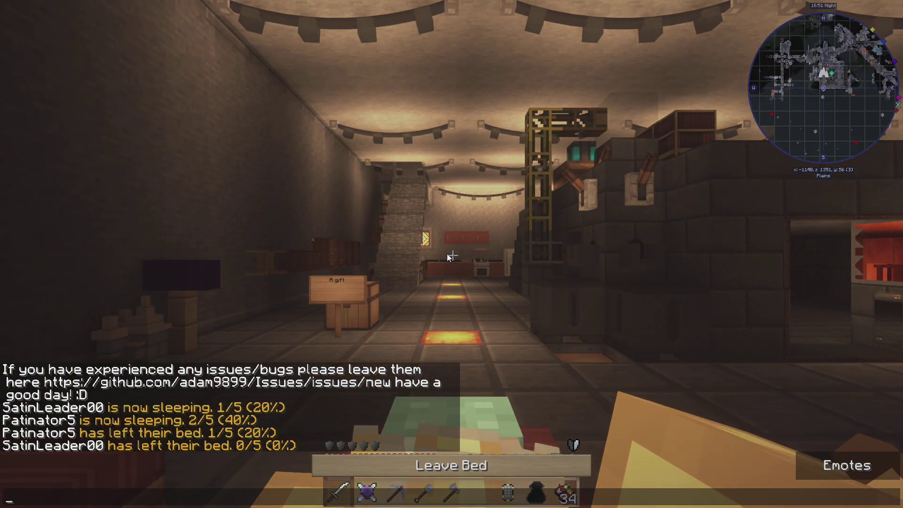